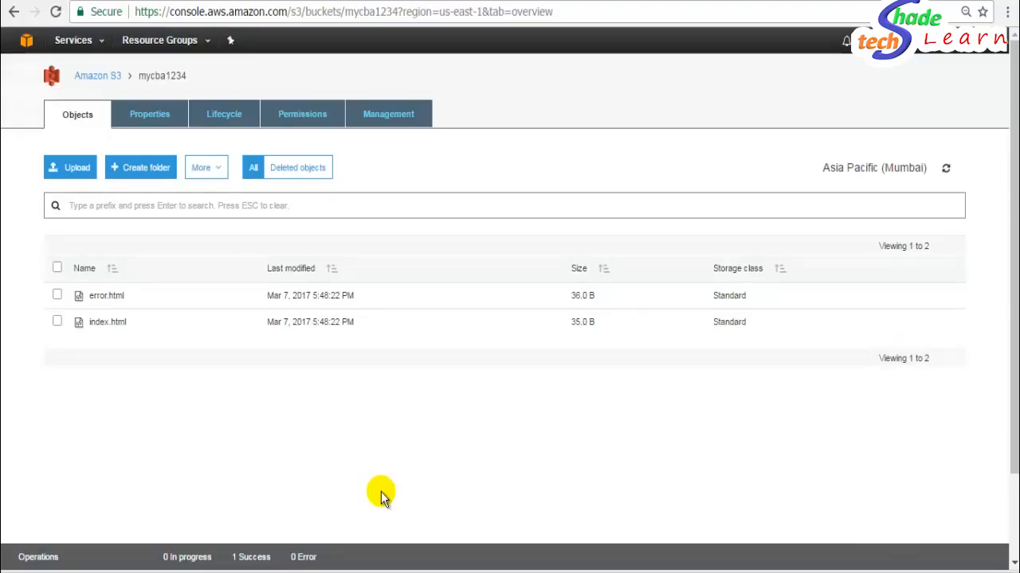
# - Review the mycba1234 bucket's properties and access control list, and the details and permissions of its error.html object
pyautogui.click(161, 120)
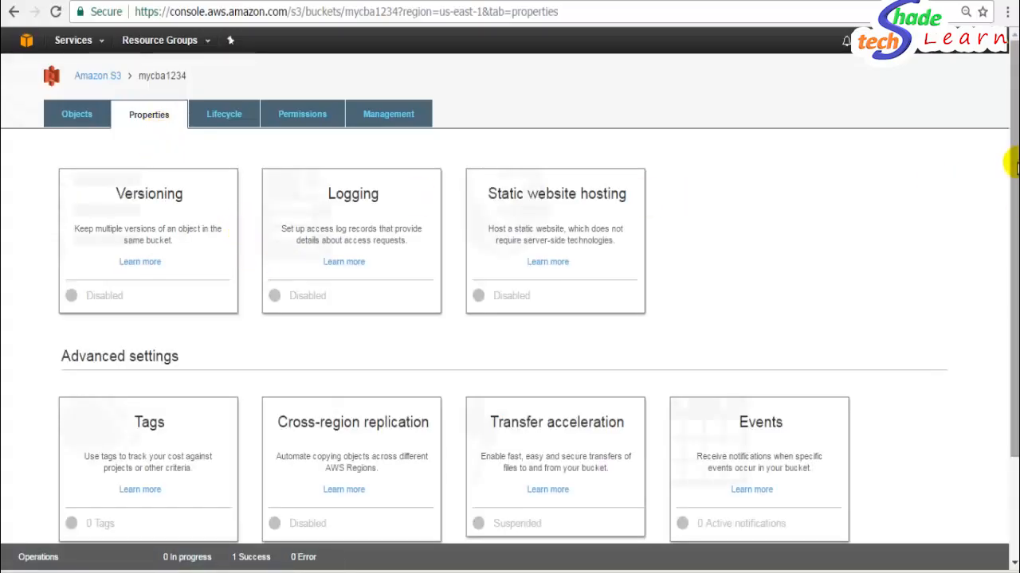
pyautogui.moveTo(1016, 163); pyautogui.dragTo(1014, 142)
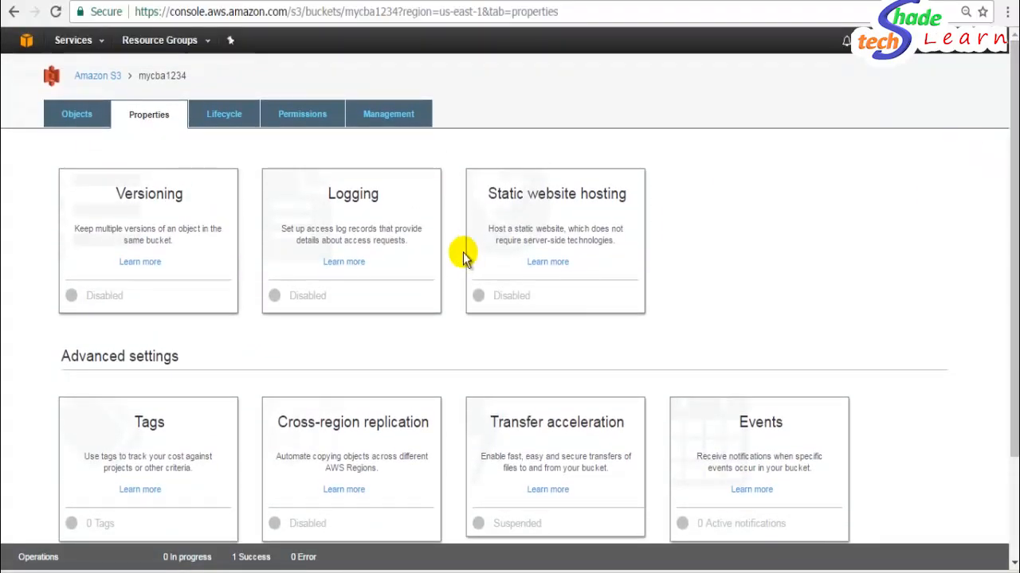
pyautogui.click(294, 117)
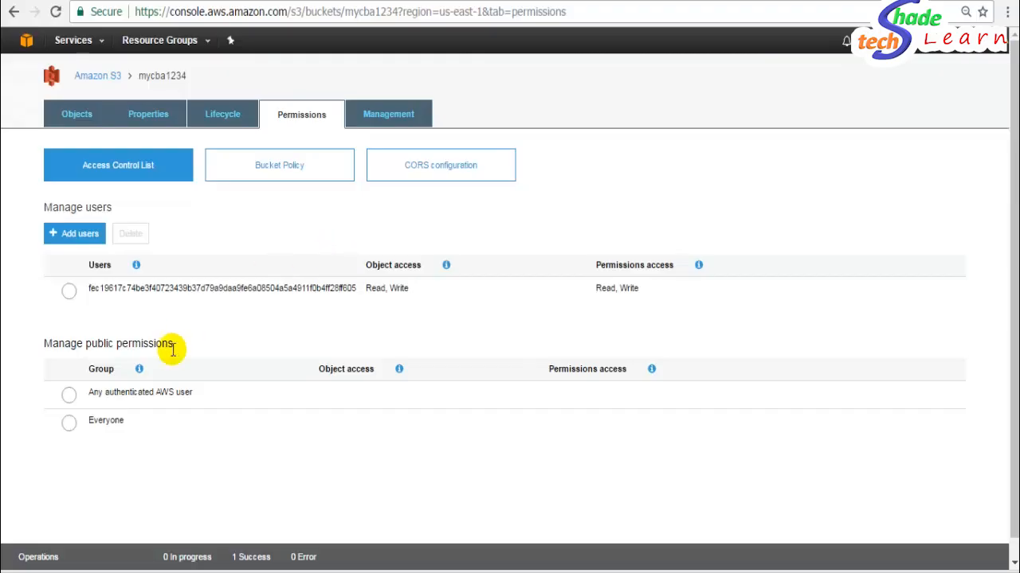
pyautogui.click(80, 118)
pyautogui.click(58, 297)
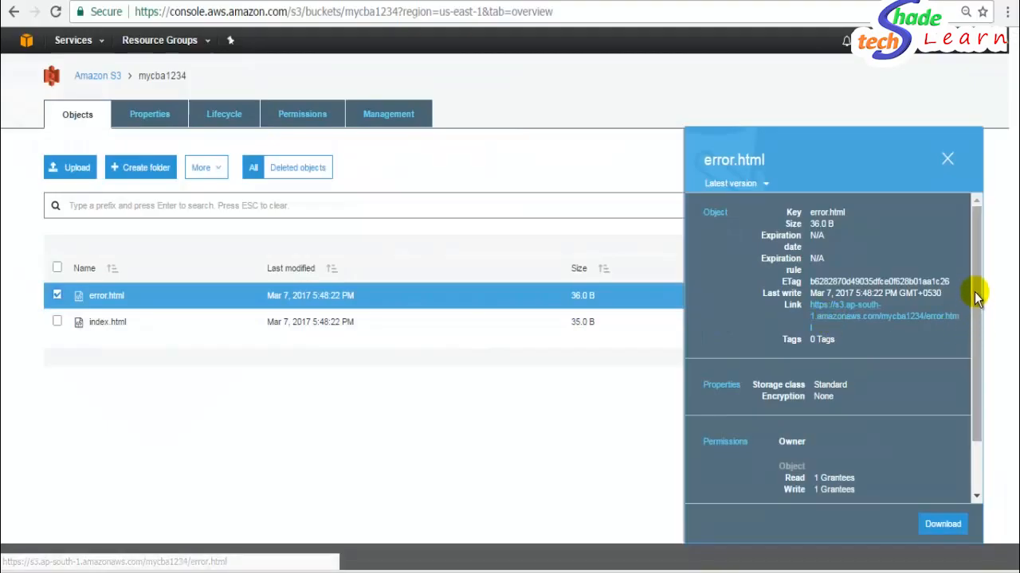
pyautogui.moveTo(975, 302); pyautogui.dragTo(982, 354)
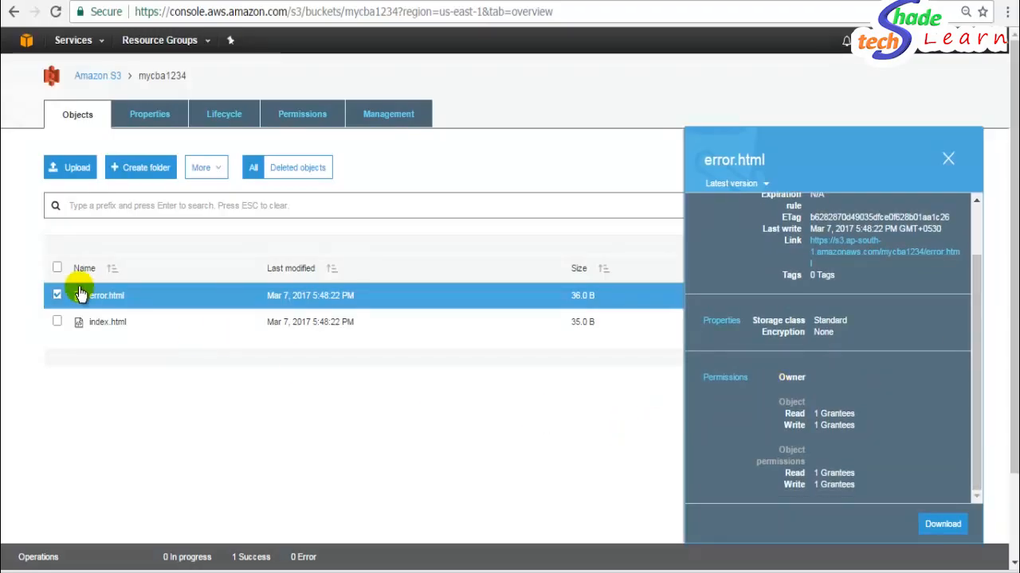
pyautogui.click(56, 294)
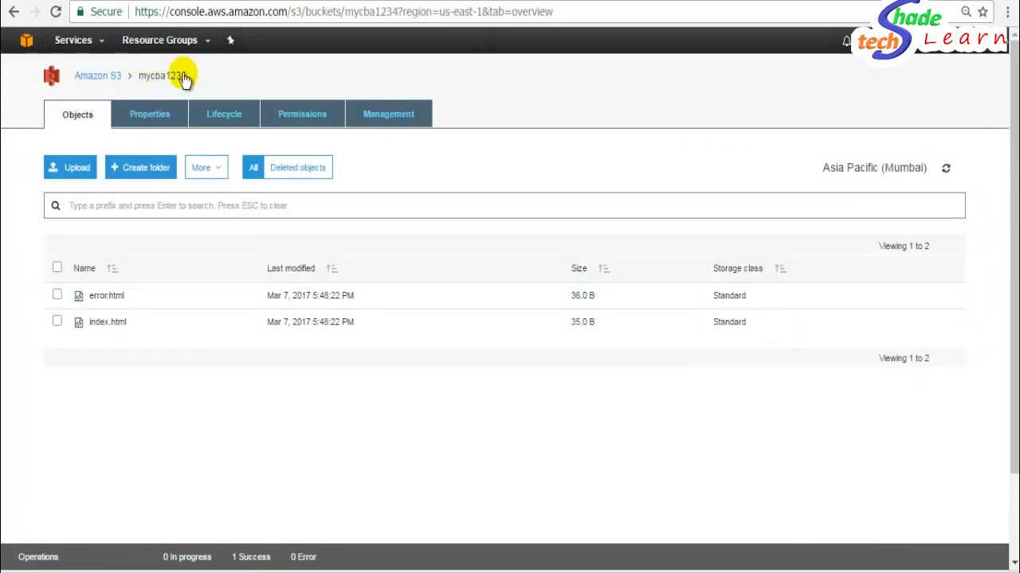
# - Open the mycba1234 bucket's policy editor, and search Google for "bucket policy s3" in a new browser tab
pyautogui.click(302, 116)
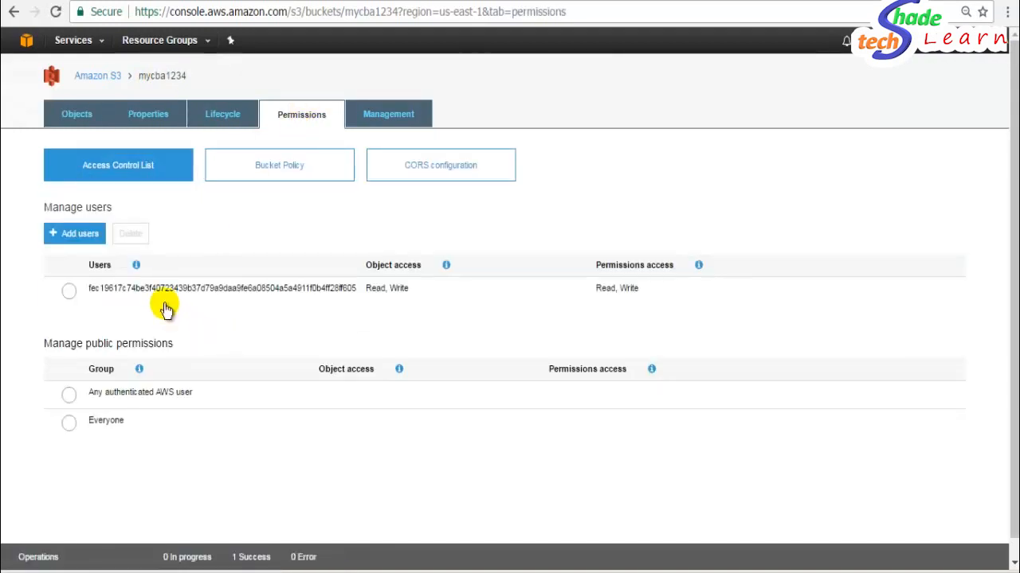
pyautogui.click(286, 172)
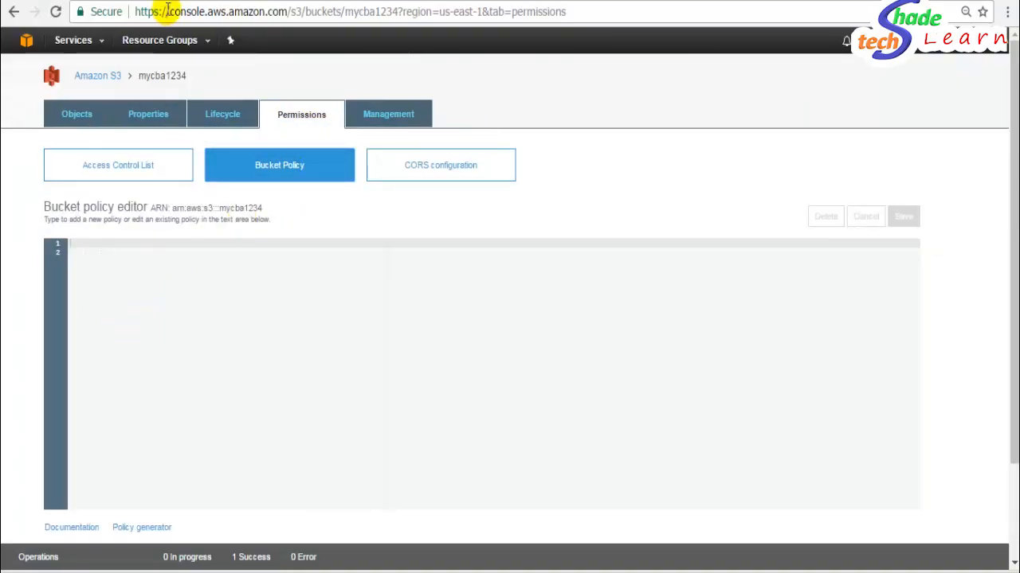
pyautogui.hotkey('ctrl', 't')
pyautogui.write('bu')
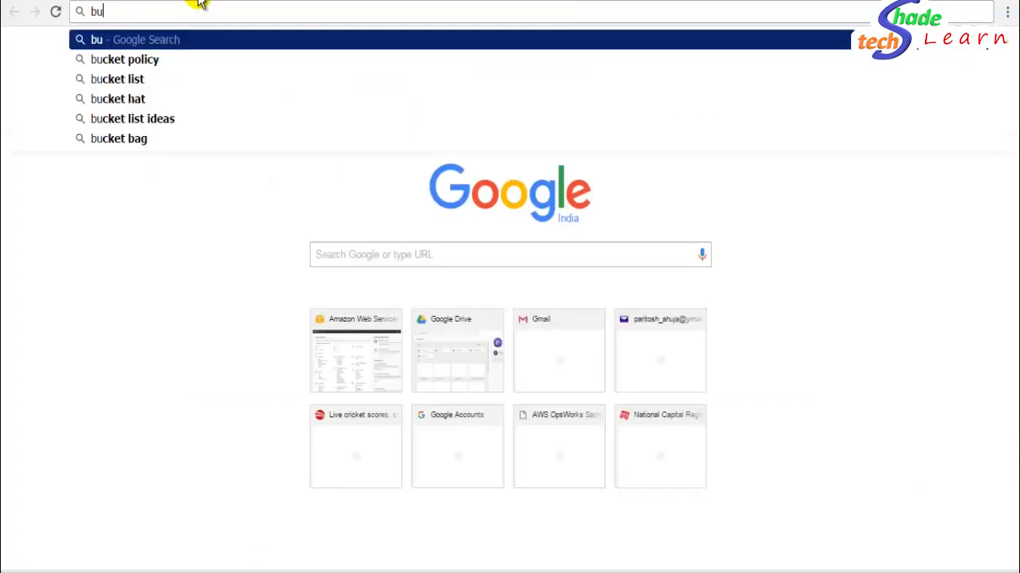
pyautogui.write('cket policy')
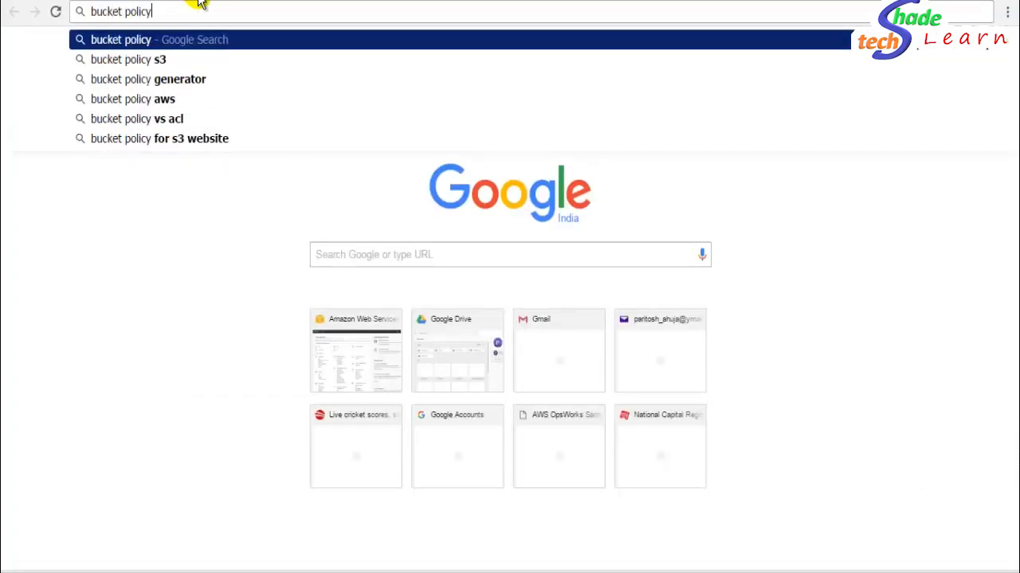
pyautogui.press('Down')
pyautogui.press('Return')
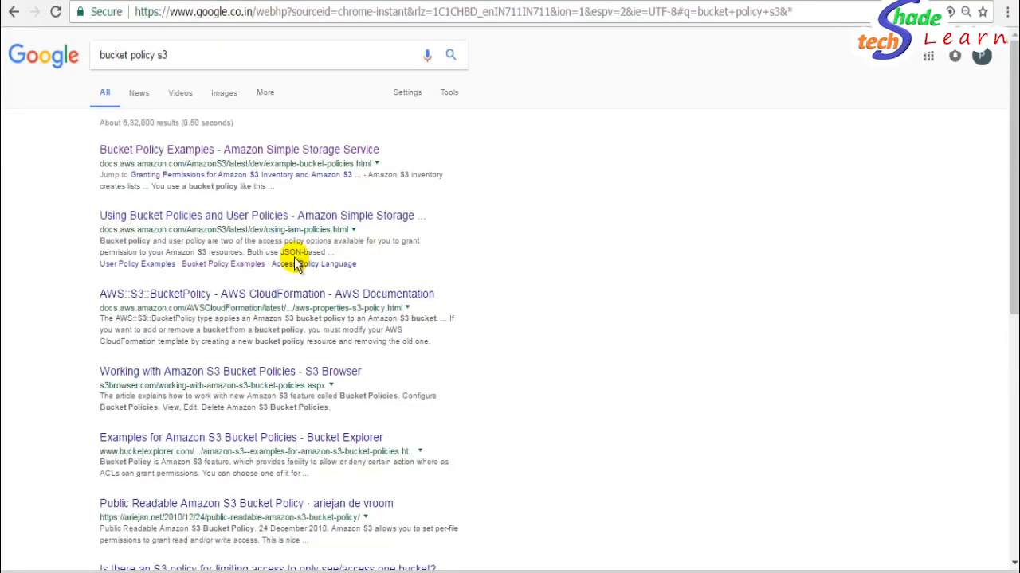
# - Copy the "Granting Read-Only Permission to an Anonymous User" example policy from the AWS Bucket Policy Examples page
pyautogui.click(294, 149)
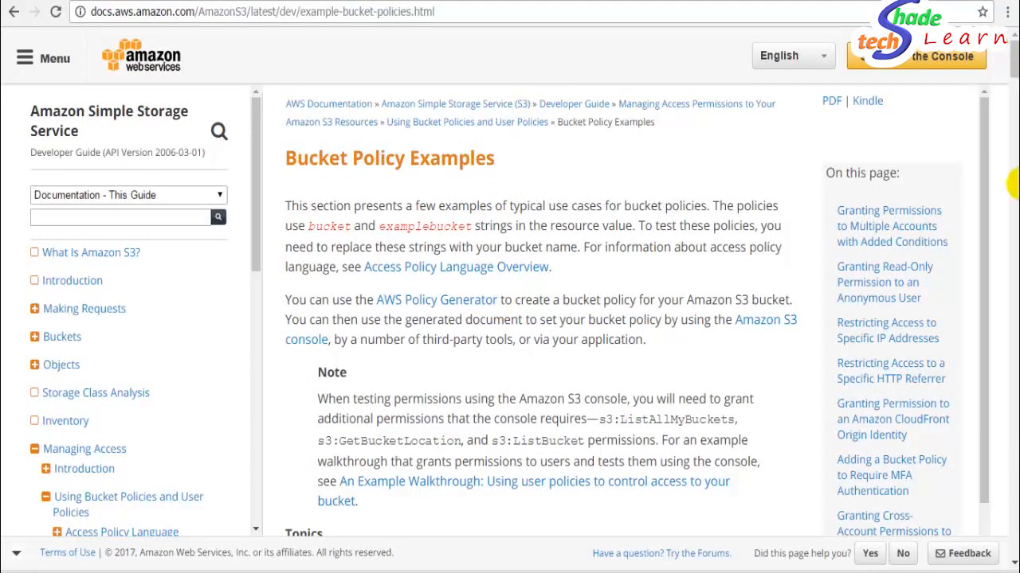
pyautogui.moveTo(1013, 61); pyautogui.dragTo(1014, 141)
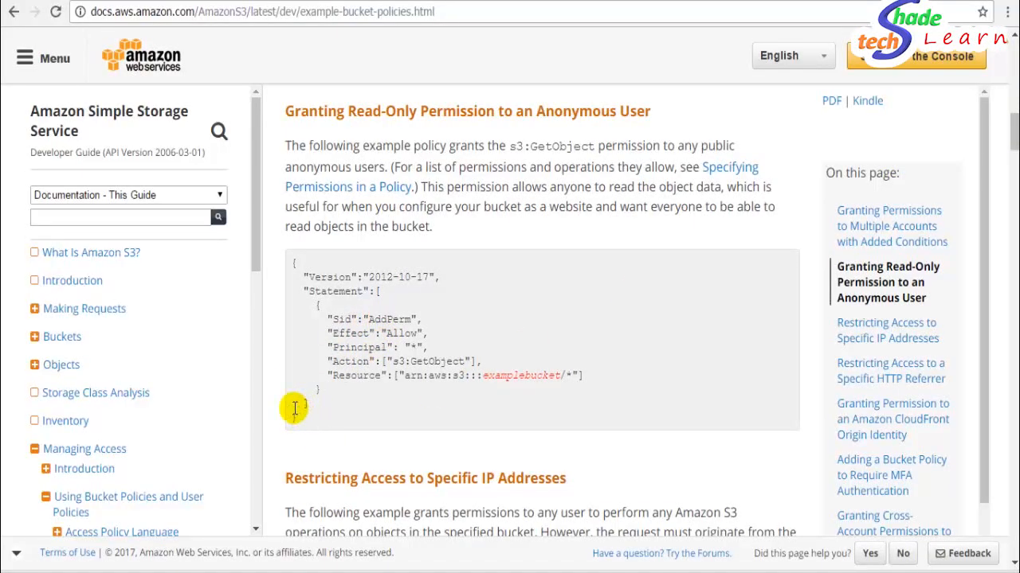
pyautogui.moveTo(294, 409); pyautogui.dragTo(290, 267)
pyautogui.hotkey('ctrl', 'c')
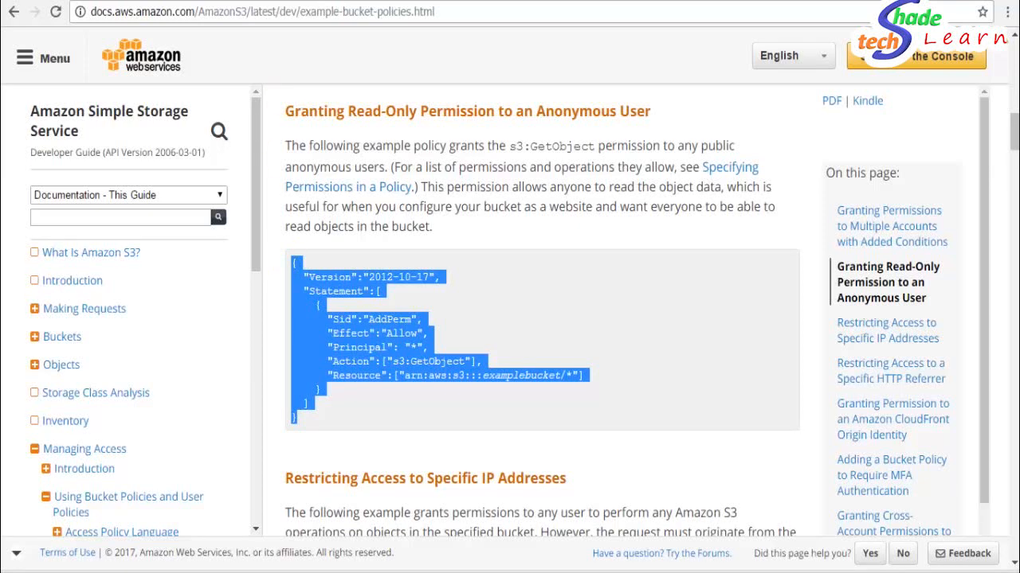
# - Return to the S3 console and paste the copied read-only policy at the first line of the bucket policy editor
pyautogui.click(295, 1)
pyautogui.click(276, 327)
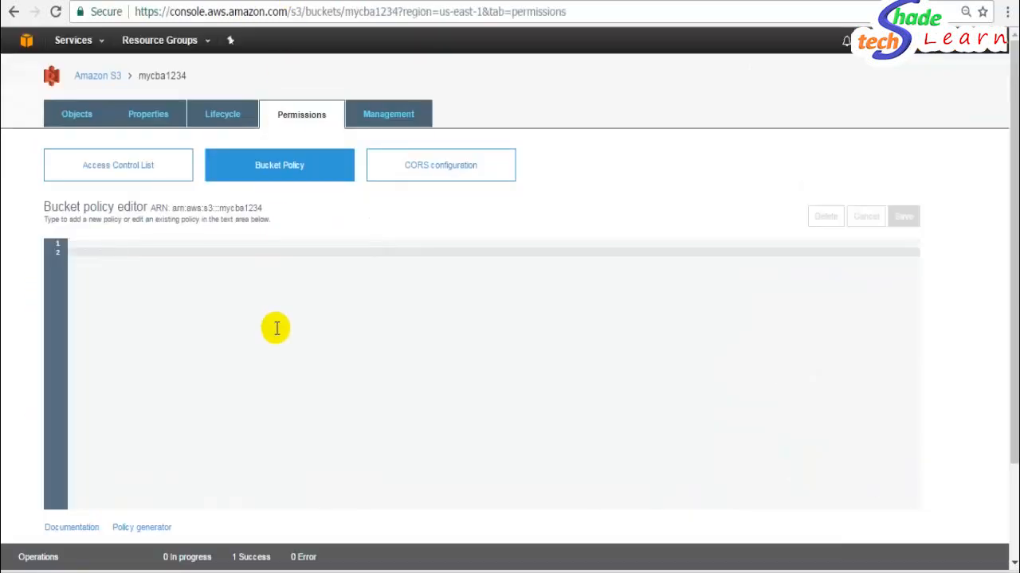
pyautogui.click(76, 244)
pyautogui.hotkey('ctrl', 'v')
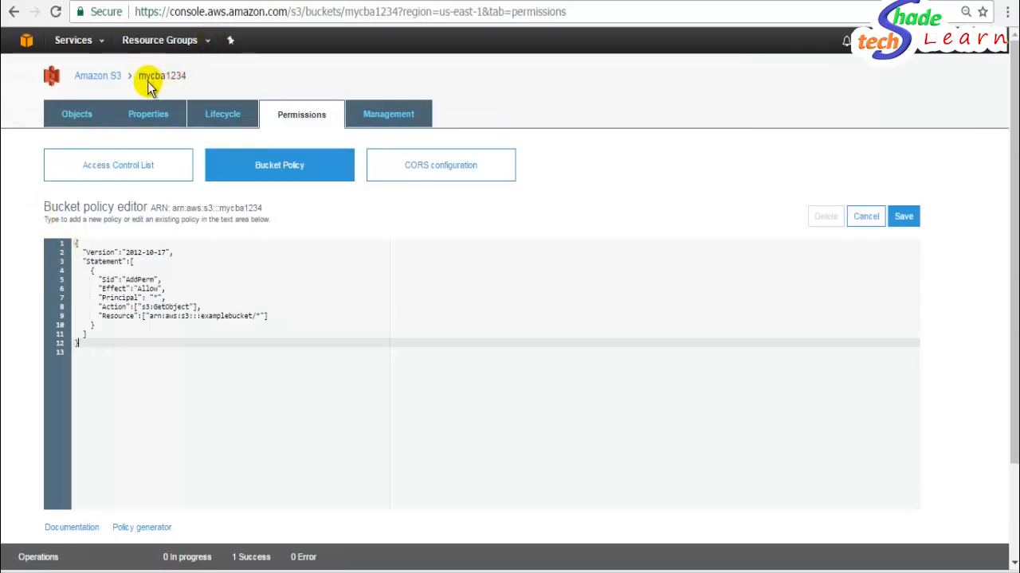
# - Replace examplebucket with mycba1234 in the policy's Resource ARN and save the bucket policy
pyautogui.moveTo(137, 78); pyautogui.dragTo(187, 75)
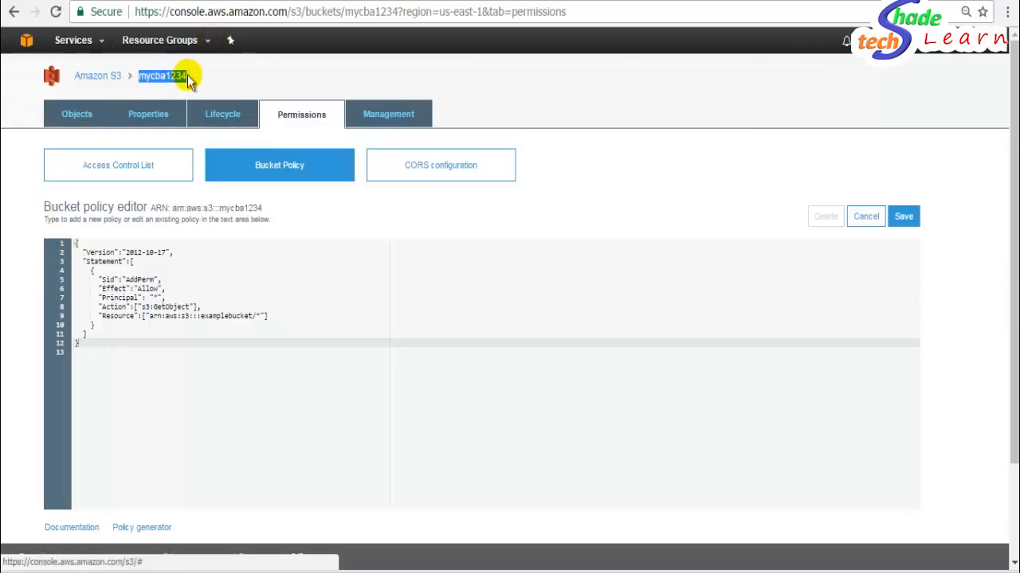
pyautogui.doubleClick(227, 316)
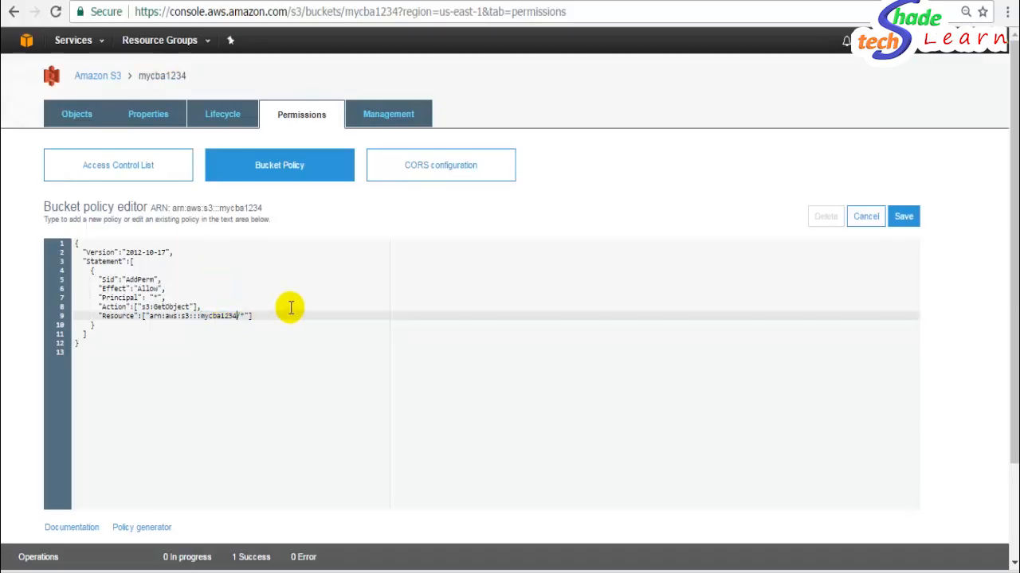
pyautogui.click(910, 229)
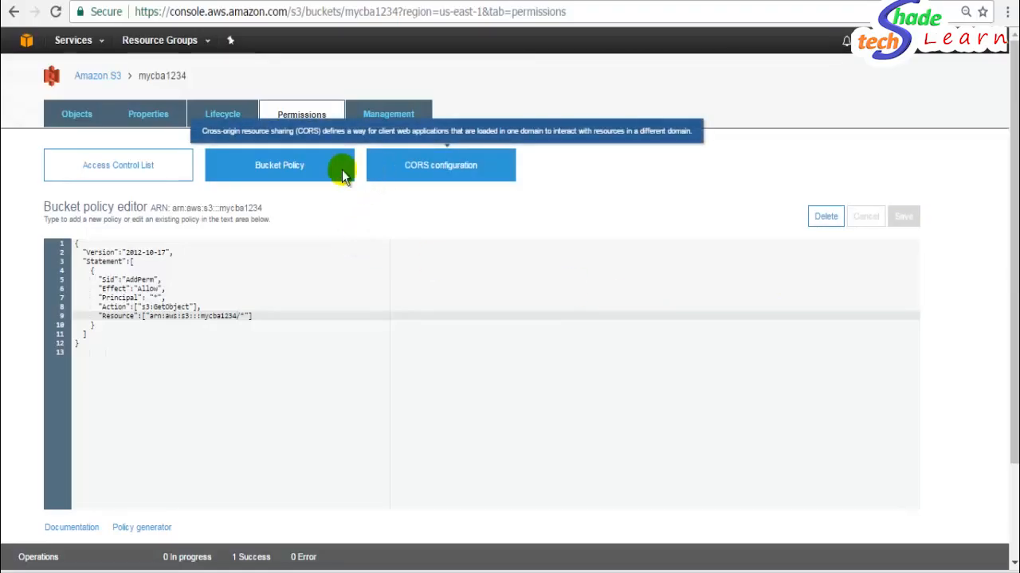
# - Enable static website hosting for the bucket with index.html as index document and error.html as error document, and save
pyautogui.click(388, 117)
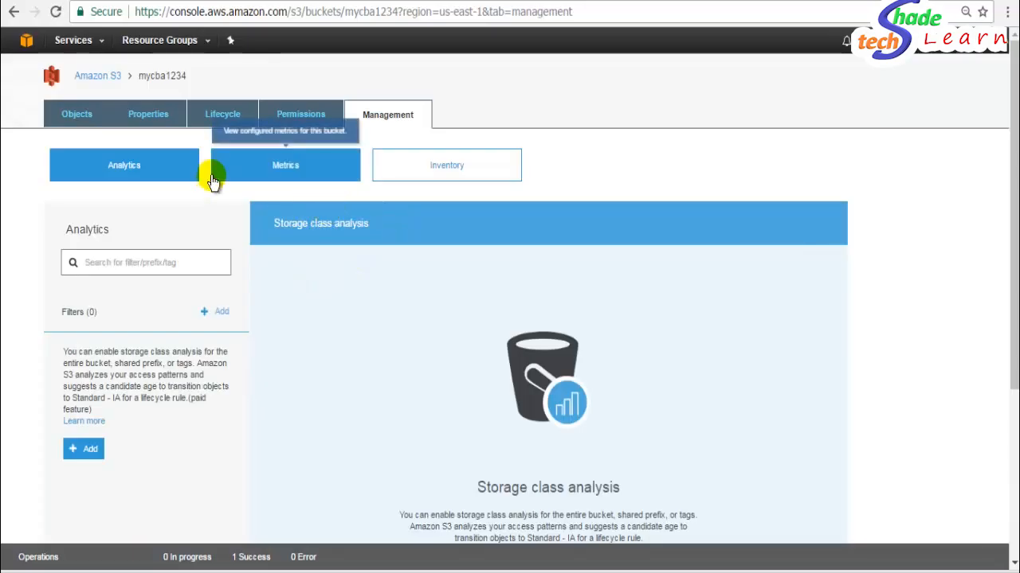
pyautogui.click(162, 115)
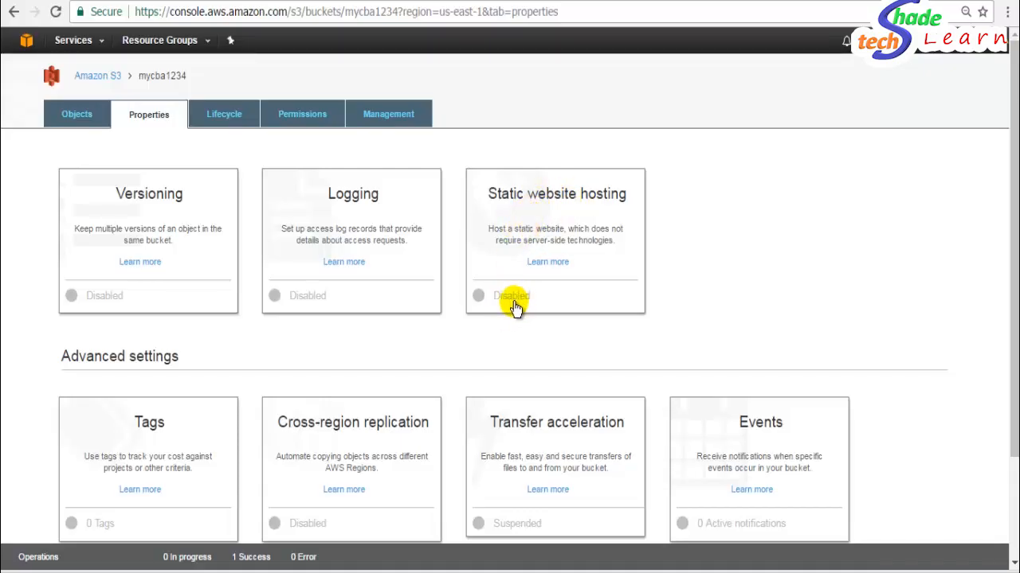
pyautogui.click(570, 221)
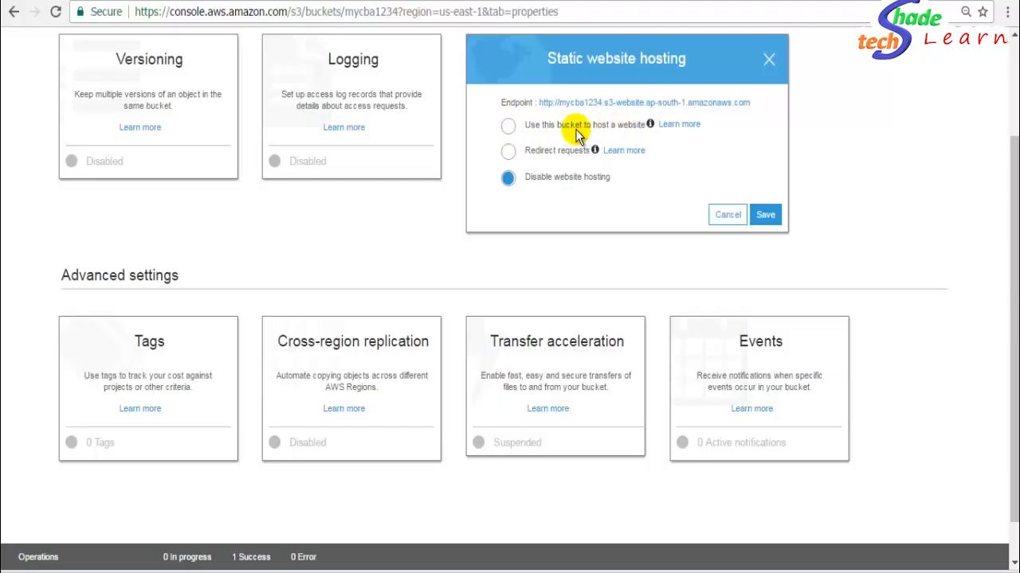
pyautogui.click(507, 126)
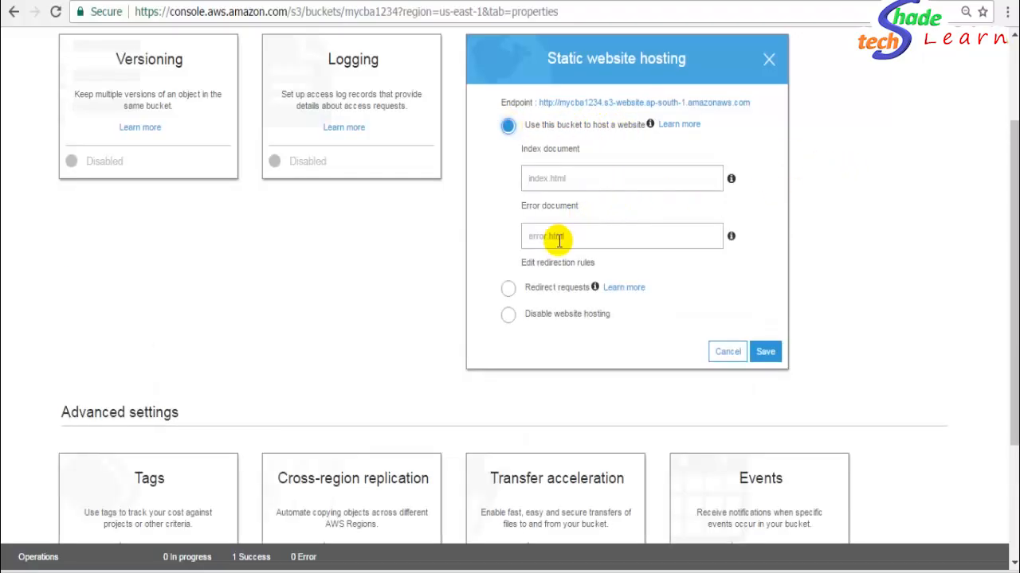
pyautogui.click(603, 179)
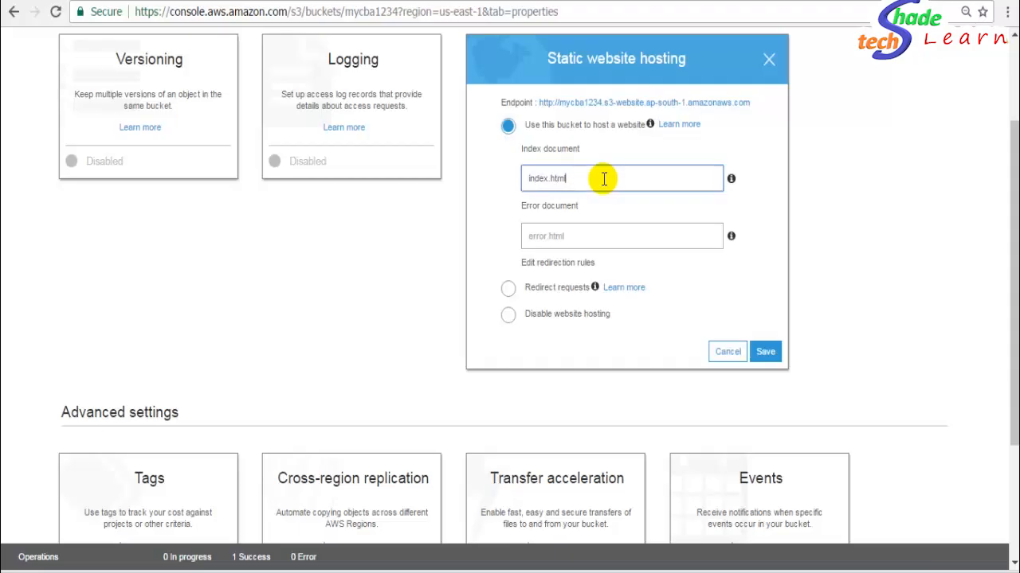
pyautogui.press('Tab')
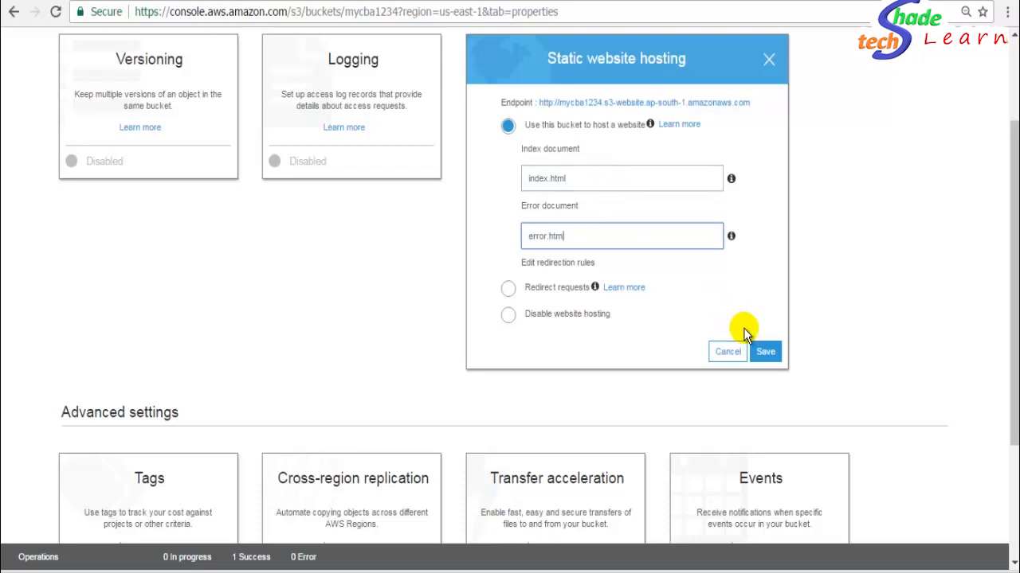
pyautogui.click(768, 354)
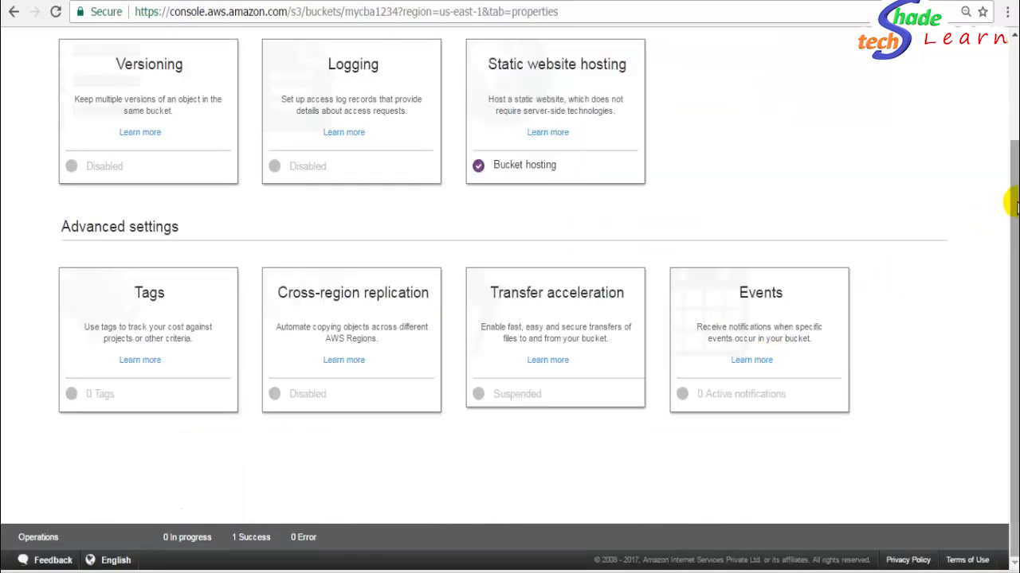
# - Open the bucket's static website endpoint from its hosting settings and check the text on the index page
pyautogui.scroll(2, 1005, 195)
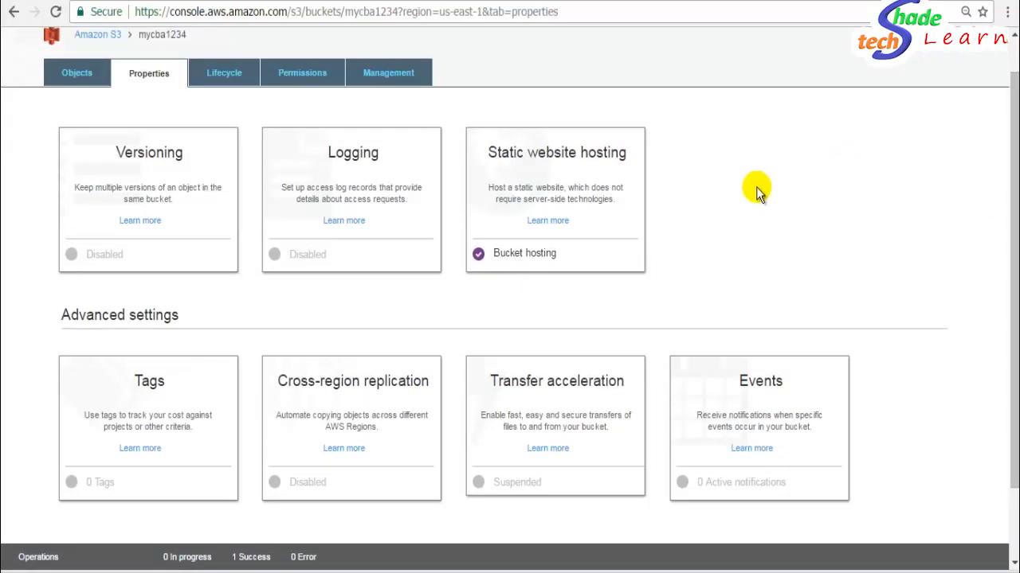
pyautogui.click(529, 191)
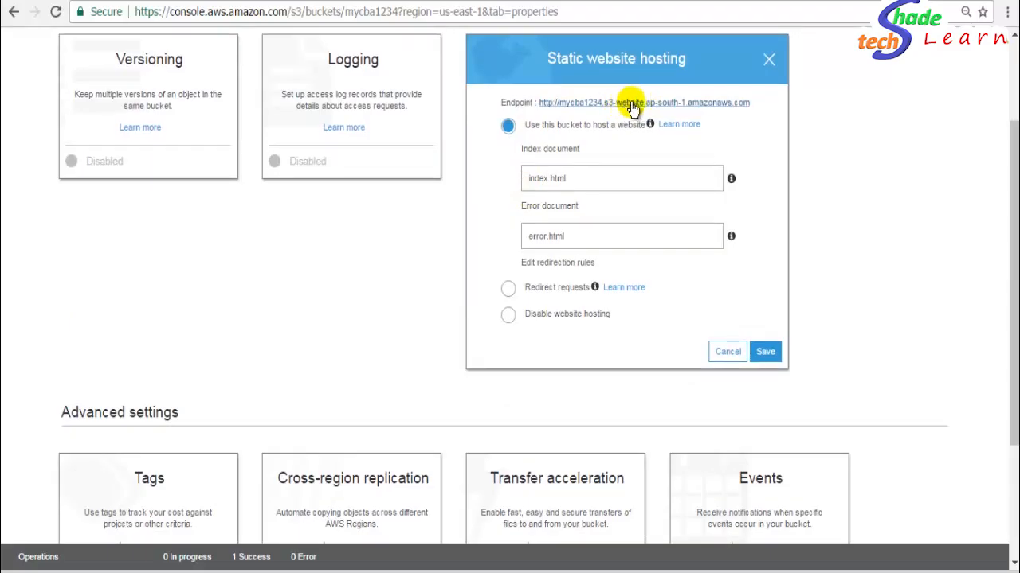
pyautogui.click(633, 105)
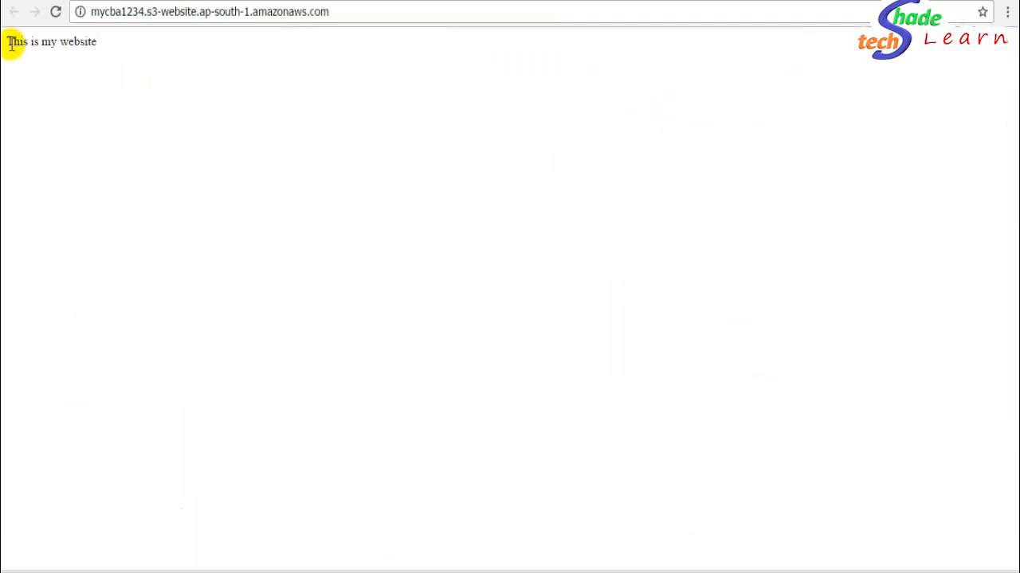
pyautogui.moveTo(12, 46); pyautogui.dragTo(125, 42)
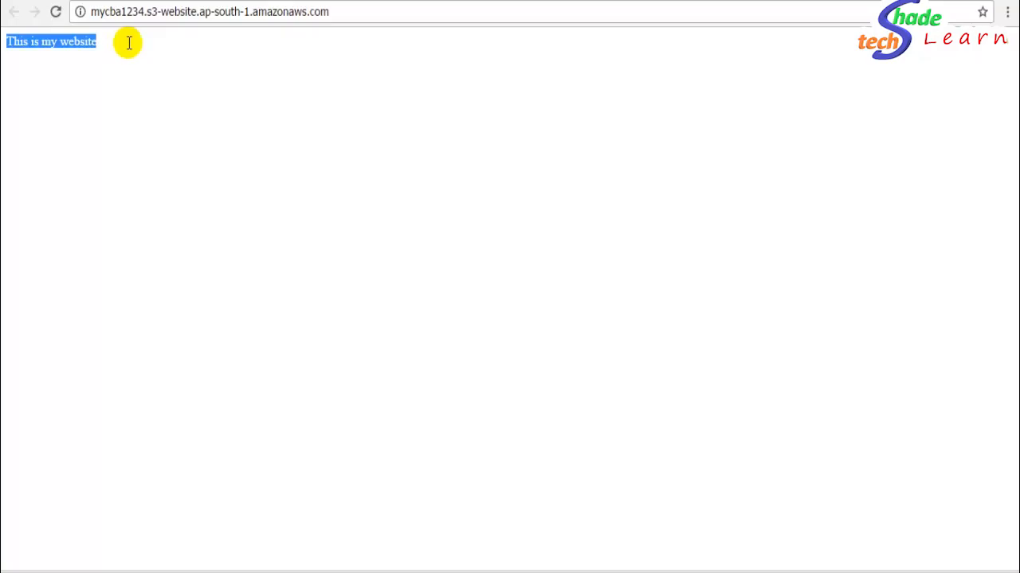
pyautogui.tripleClick(70, 45)
pyautogui.click(140, 55)
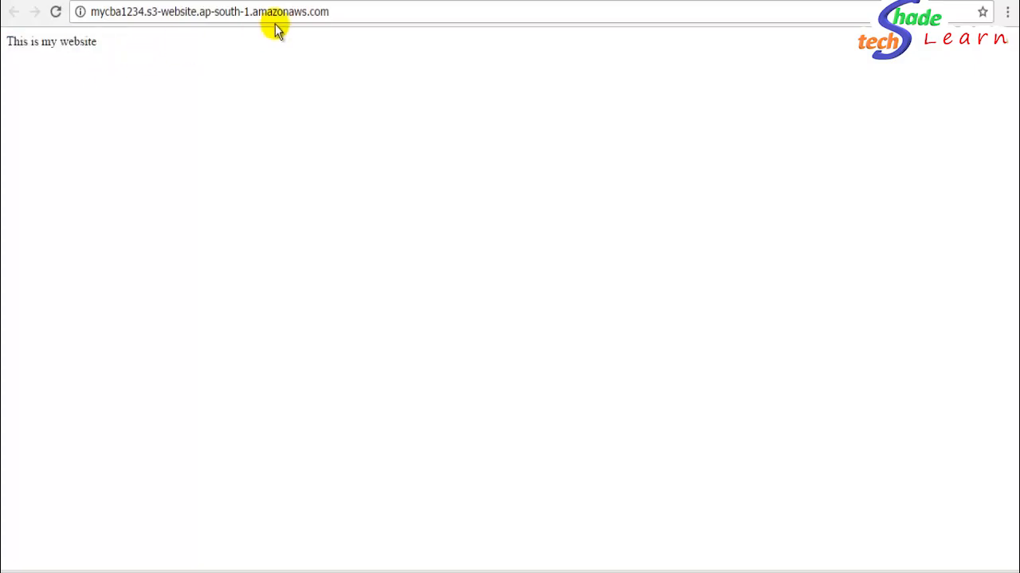
# - Request the nonexistent path /abc on the website endpoint and check the error page's text
pyautogui.click(358, 8)
pyautogui.click(360, 10)
pyautogui.write('/')
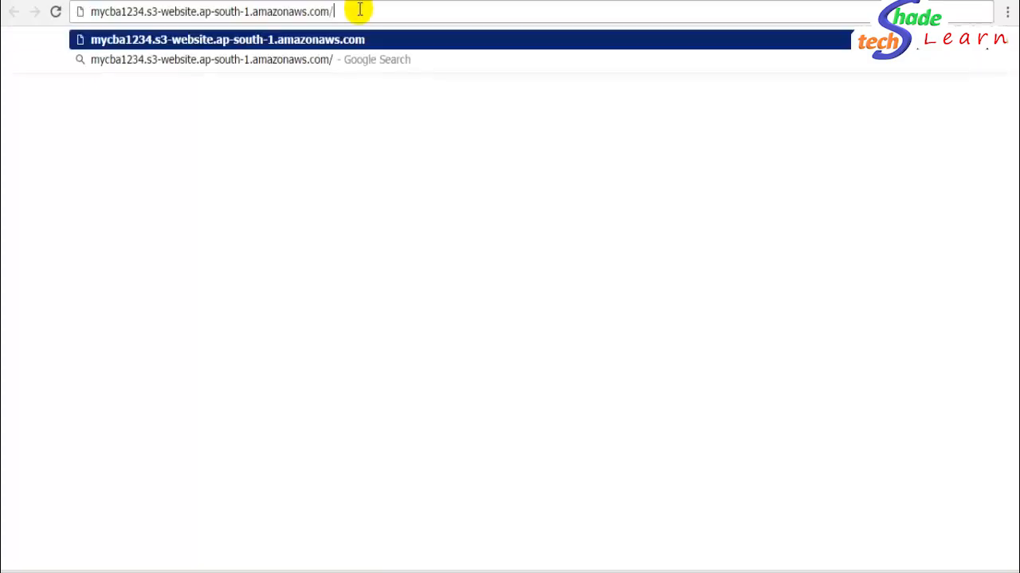
pyautogui.write('abc')
pyautogui.press('Return')
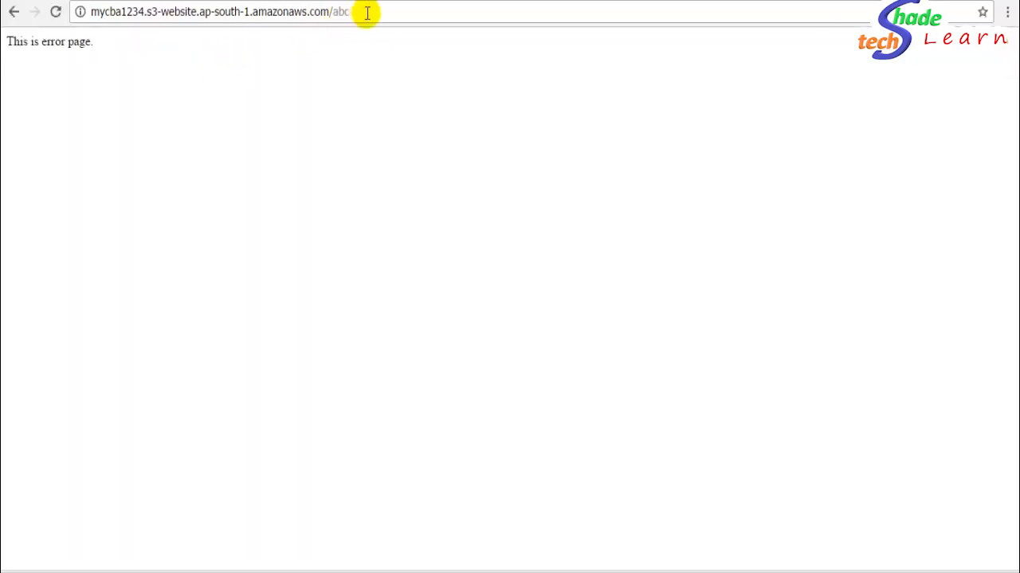
pyautogui.tripleClick(32, 42)
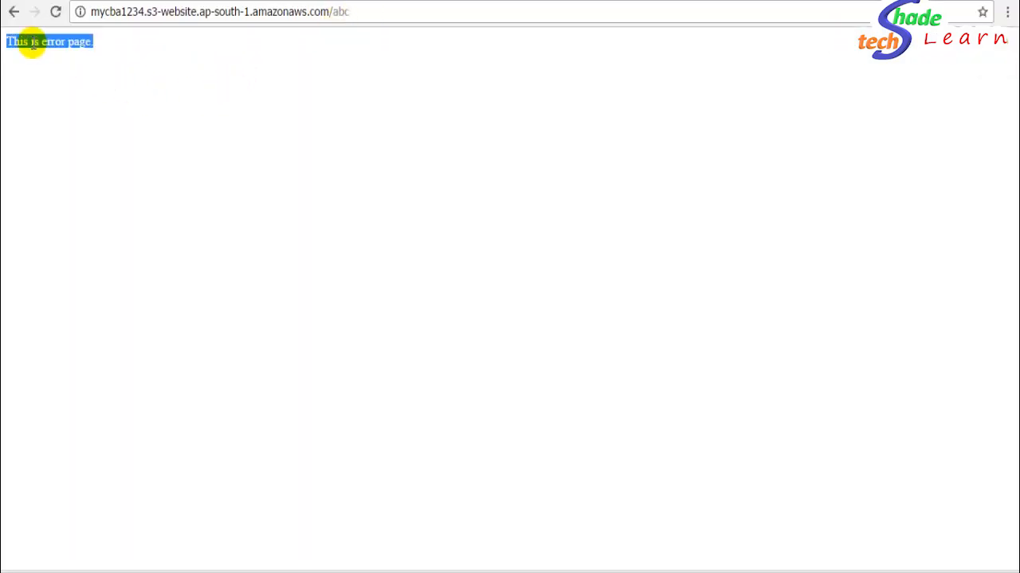
pyautogui.tripleClick(61, 41)
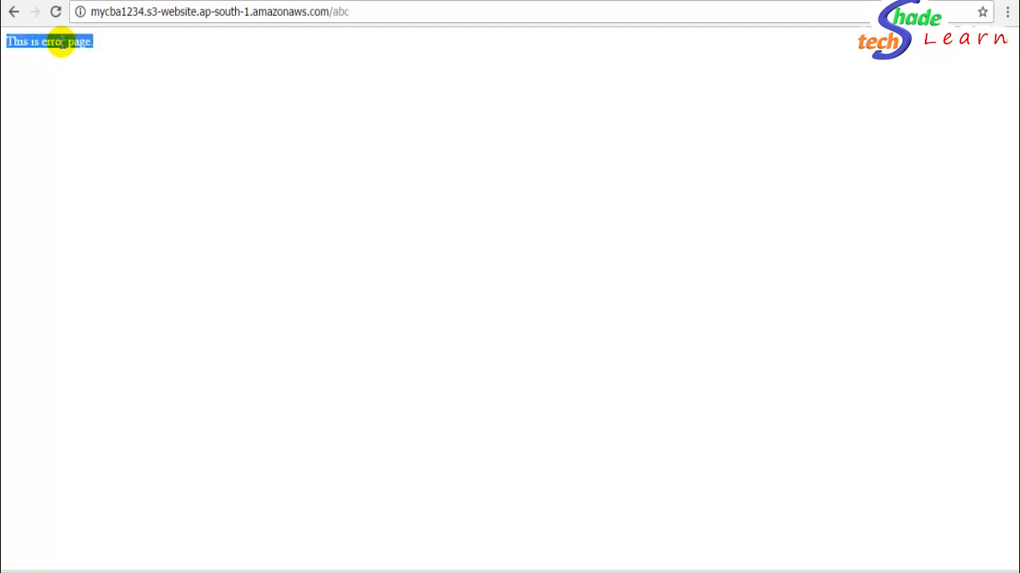
# - Return to the bucket's properties in the AWS console, close the static website hosting settings and open the CloudFront service
pyautogui.click(113, 67)
pyautogui.tripleClick(149, 41)
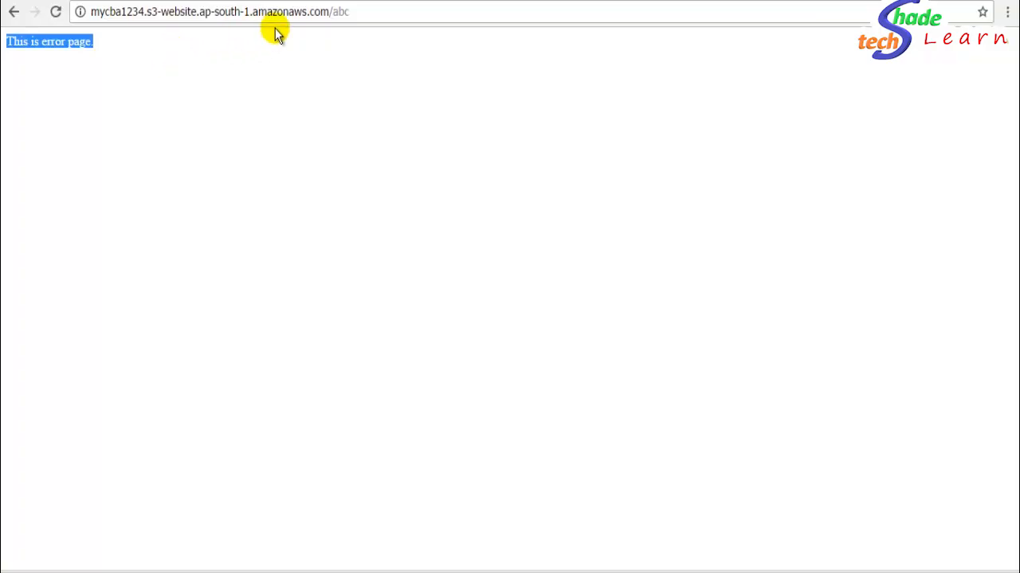
pyautogui.click(283, 0)
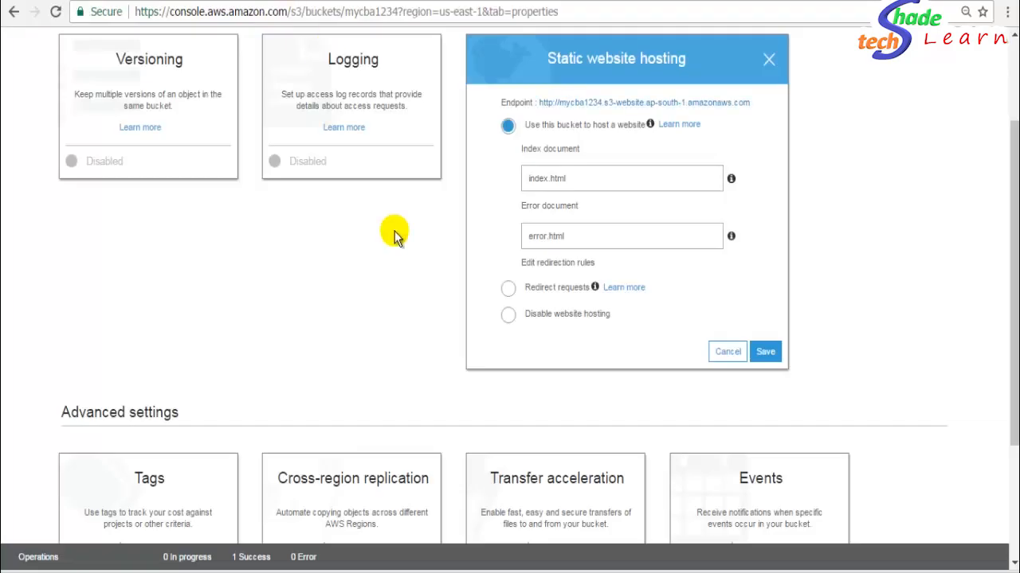
pyautogui.moveTo(1014, 189); pyautogui.dragTo(1013, 73)
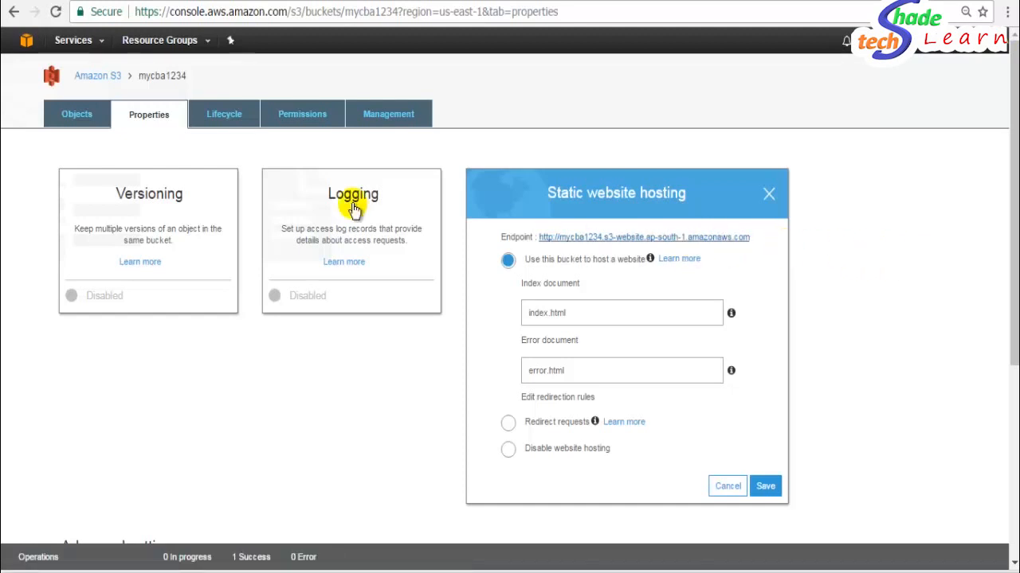
pyautogui.click(103, 46)
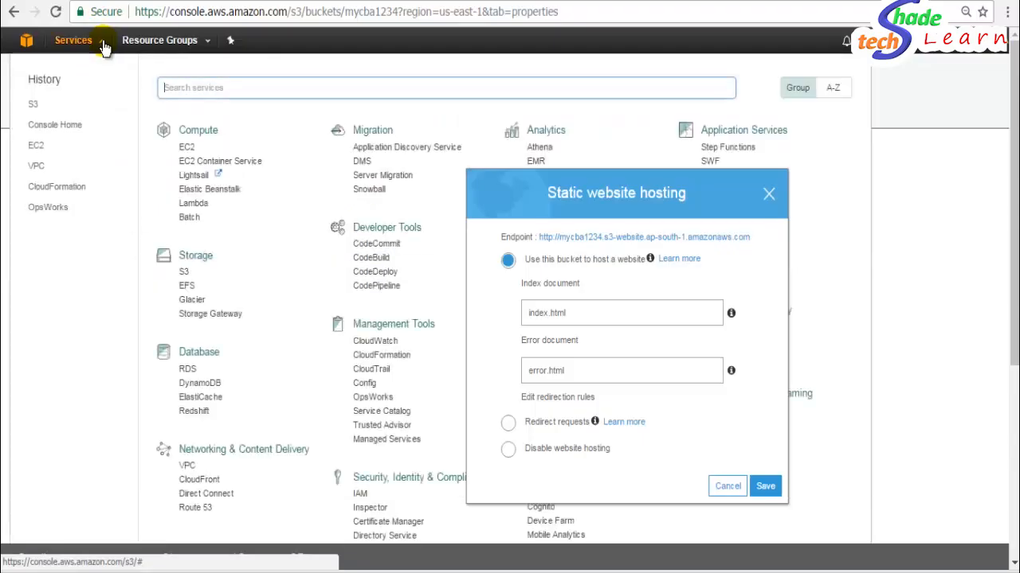
pyautogui.click(768, 194)
pyautogui.scroll(-3, 768, 194)
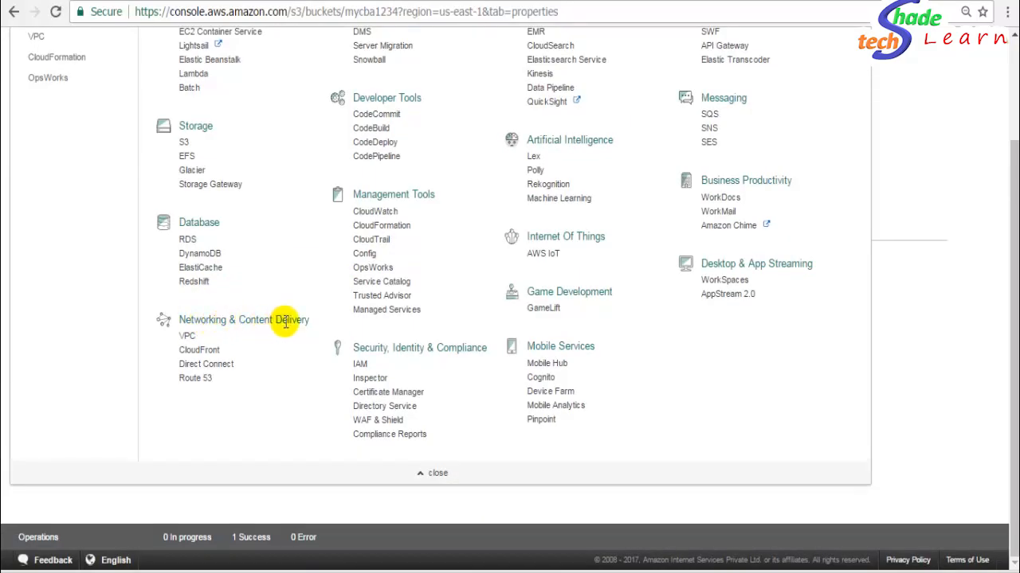
pyautogui.click(198, 352)
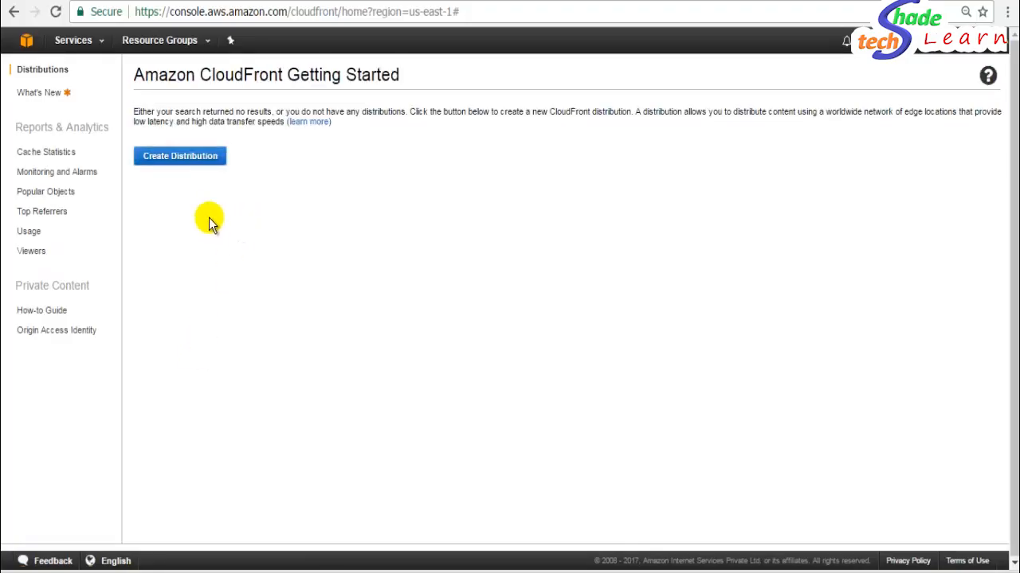
# - Start a new CloudFront distribution with the Web delivery method and choose mycba1234.s3.amazonaws.com as the origin domain name
pyautogui.click(182, 159)
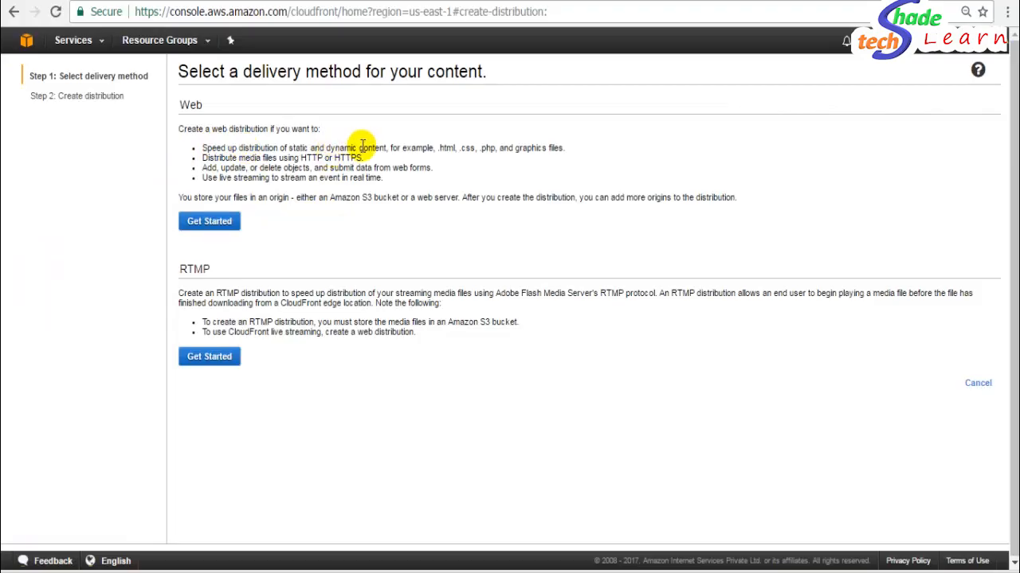
pyautogui.moveTo(360, 148); pyautogui.dragTo(539, 145)
pyautogui.doubleClick(544, 146)
pyautogui.click(336, 244)
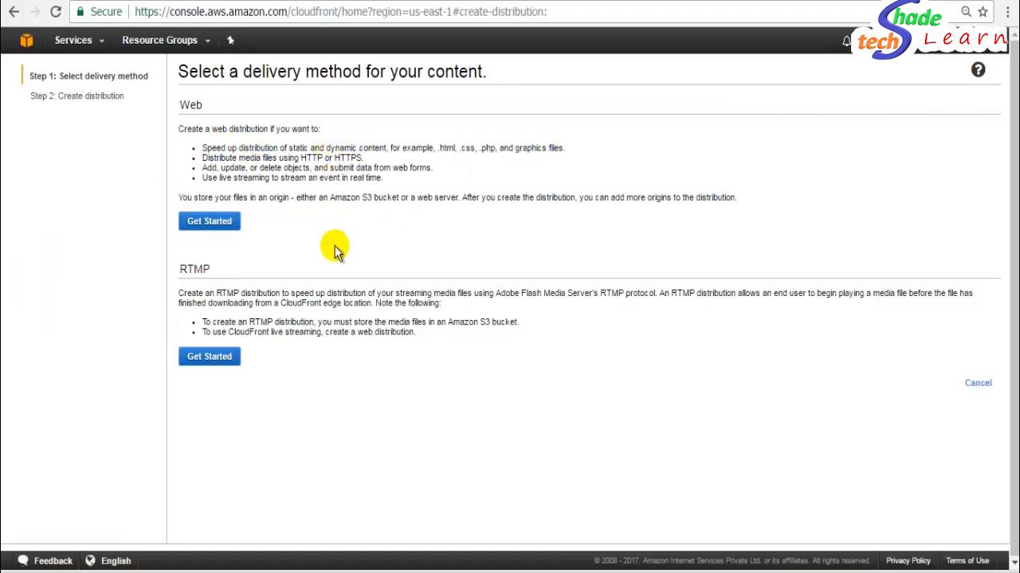
pyautogui.click(217, 223)
pyautogui.click(383, 137)
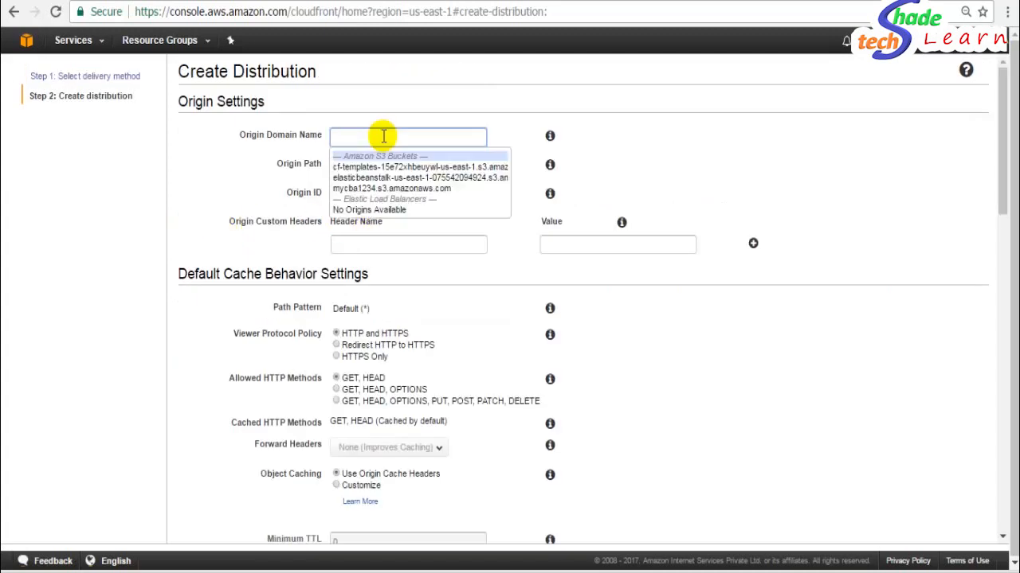
pyautogui.click(385, 196)
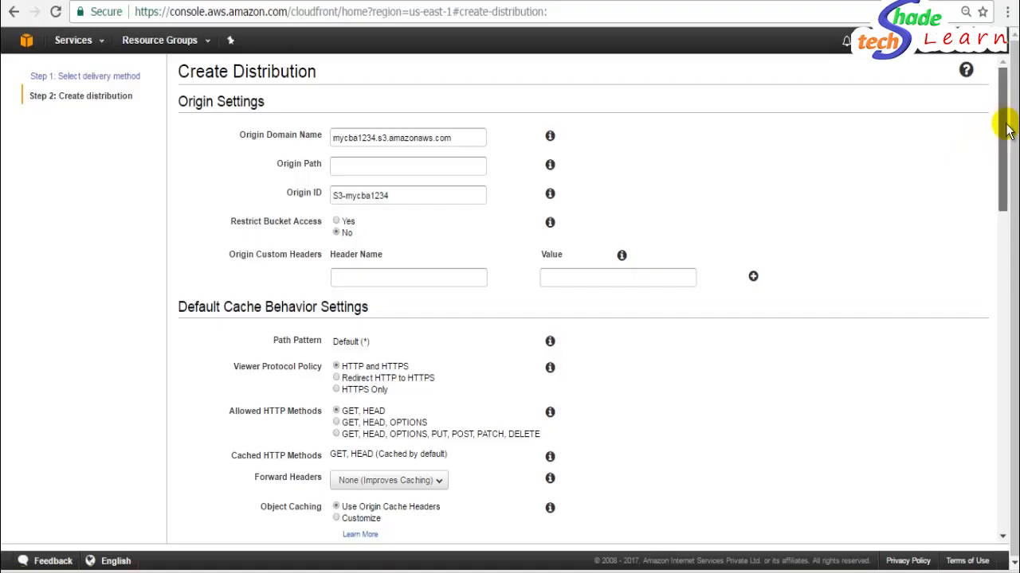
# - Select the price class Use All Edge Locations (Best Performance) and create the distribution with the other settings at their defaults
pyautogui.moveTo(1008, 132); pyautogui.dragTo(995, 353)
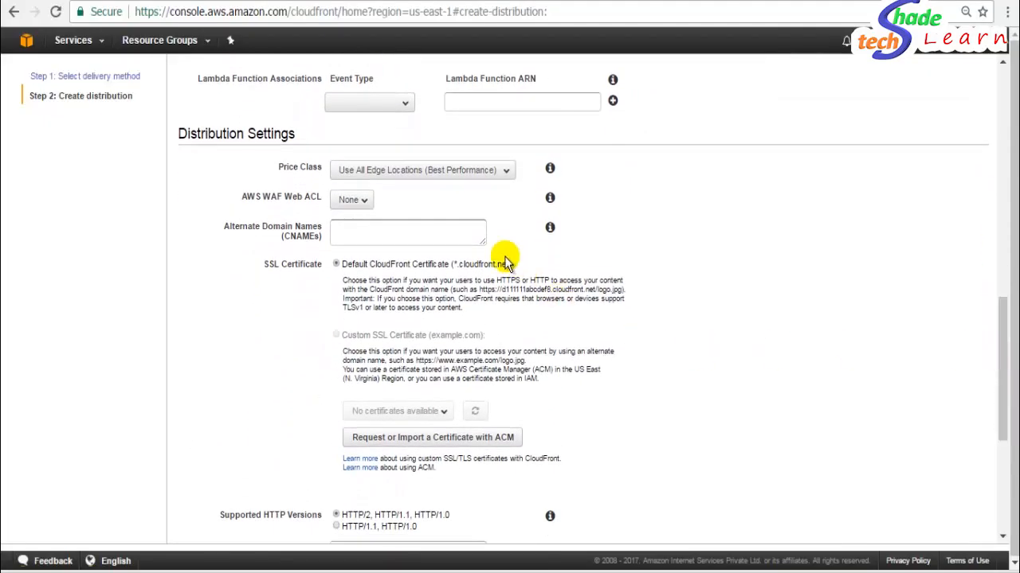
pyautogui.click(507, 183)
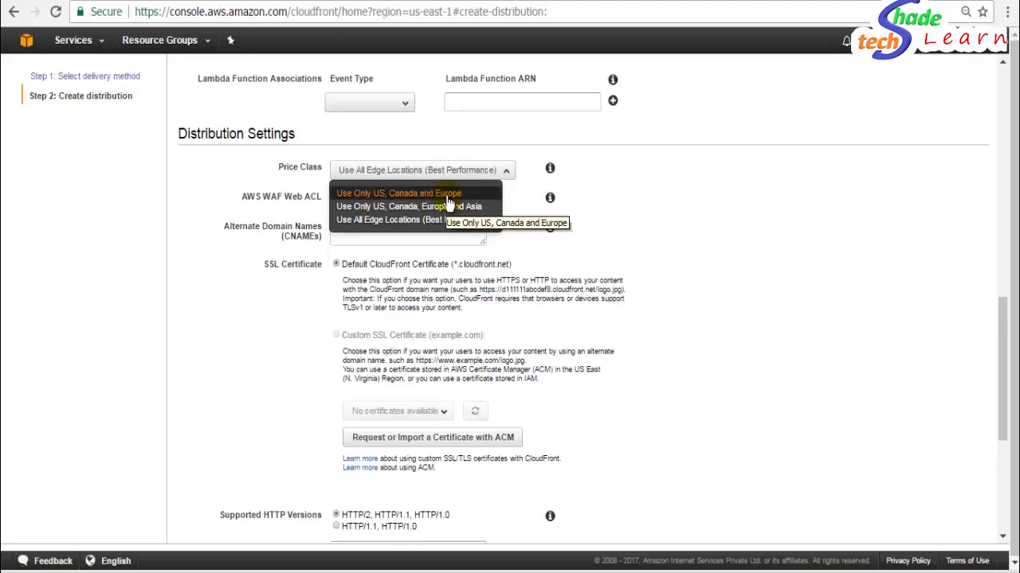
pyautogui.click(407, 223)
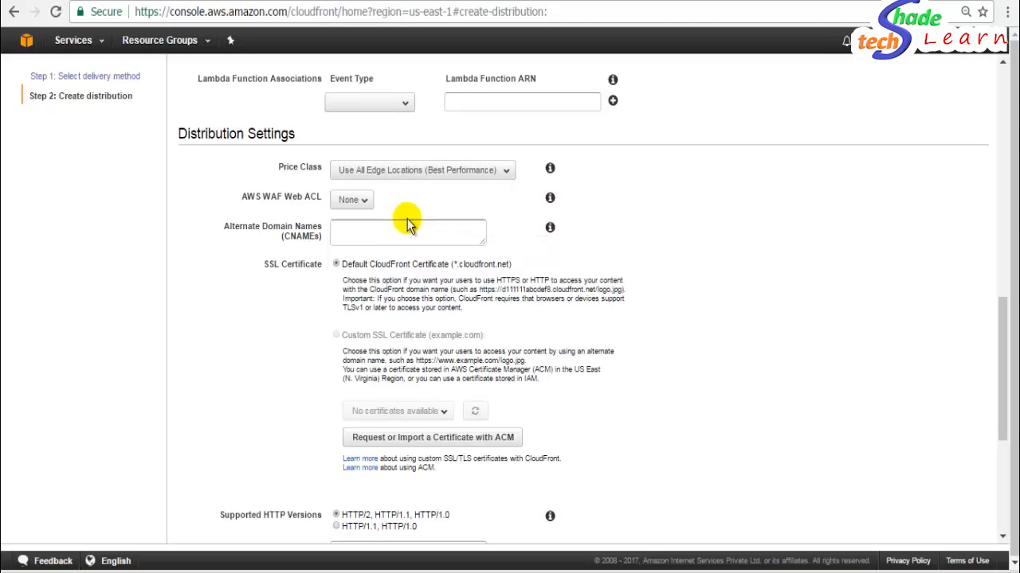
pyautogui.click(367, 234)
pyautogui.moveTo(1001, 342); pyautogui.dragTo(1002, 446)
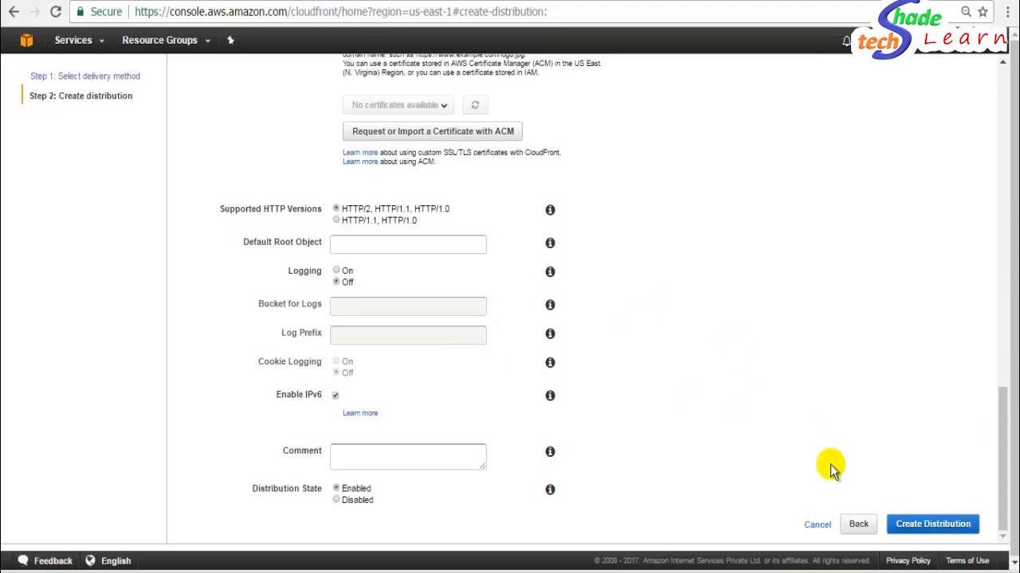
pyautogui.click(921, 527)
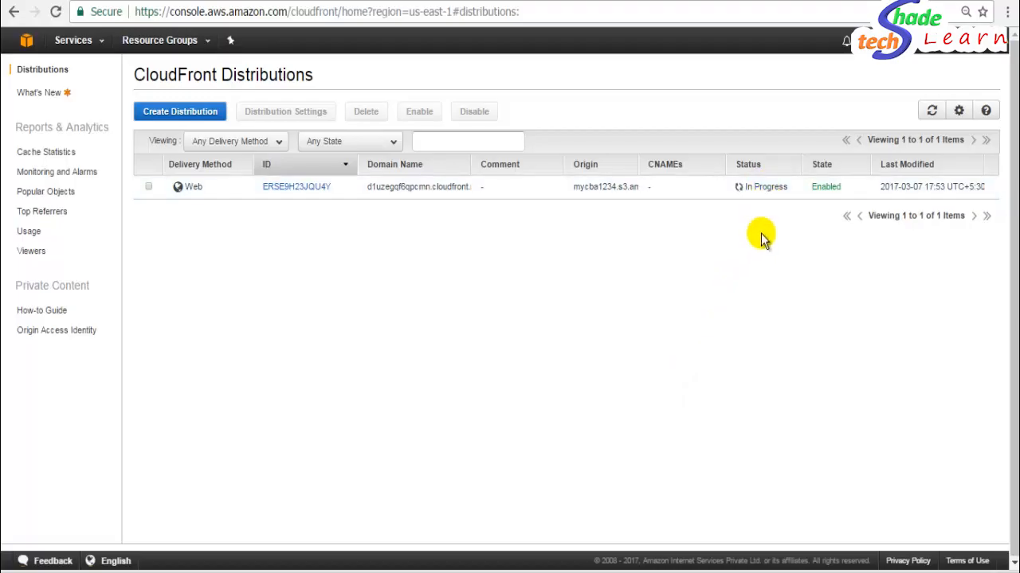
# - Widen the Domain Name column to fit the distribution's full domain name and check the distribution's status
pyautogui.doubleClick(474, 164)
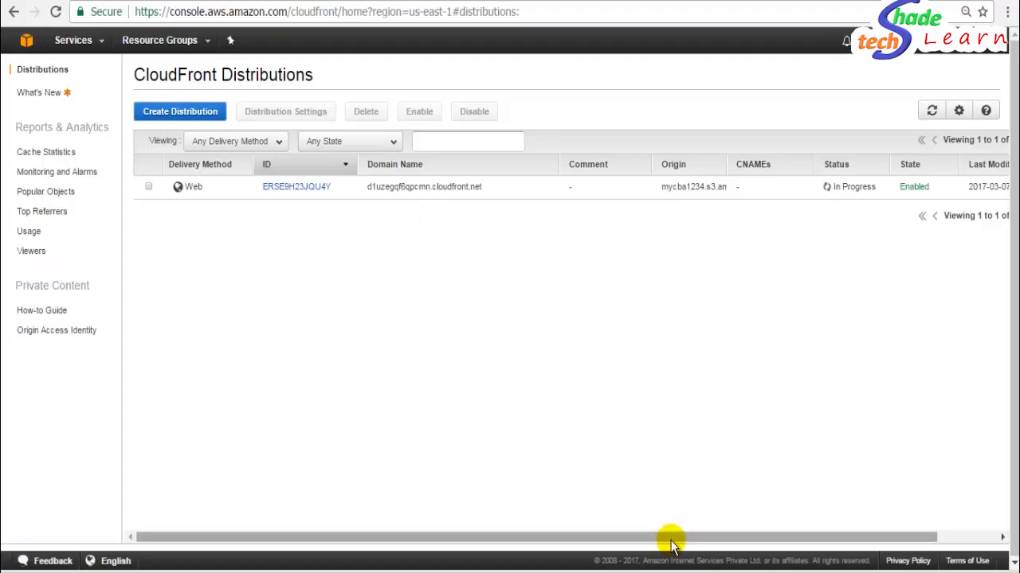
pyautogui.moveTo(672, 544); pyautogui.dragTo(642, 538)
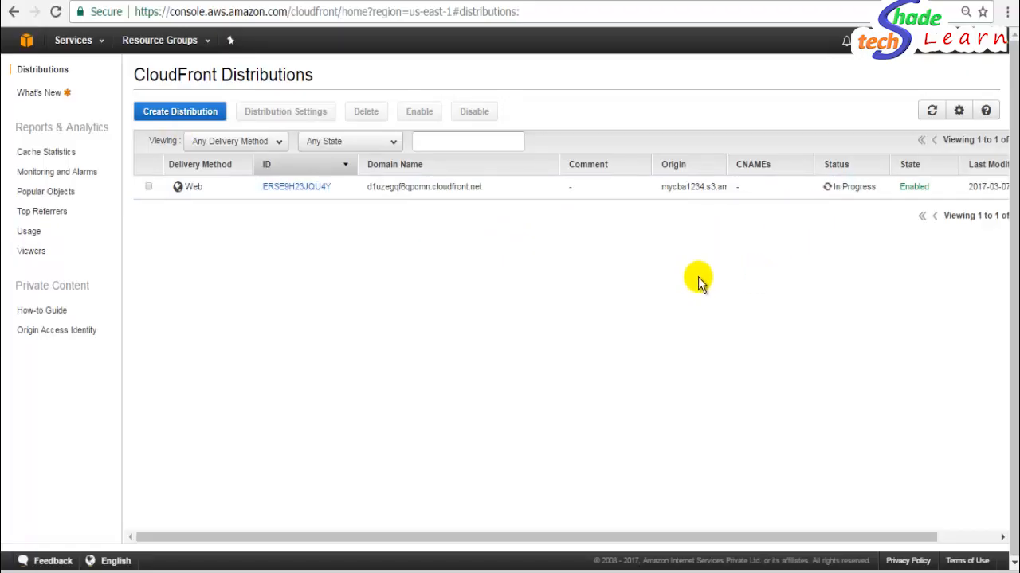
pyautogui.click(848, 186)
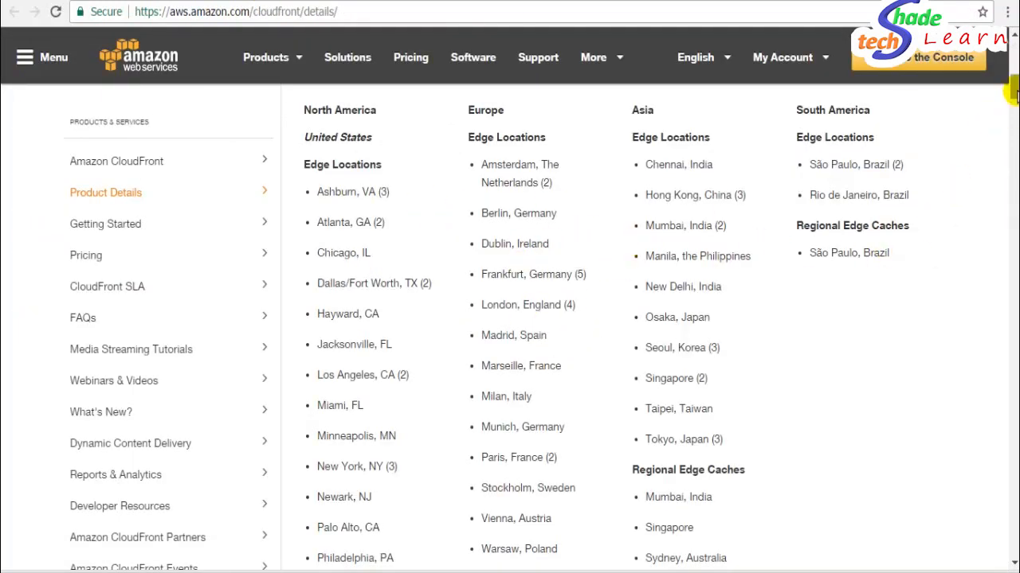
# - Examine the edge locations and regional edge caches on the CloudFront product details page, particularly the Paris, France entry
pyautogui.moveTo(1013, 94); pyautogui.dragTo(1013, 89)
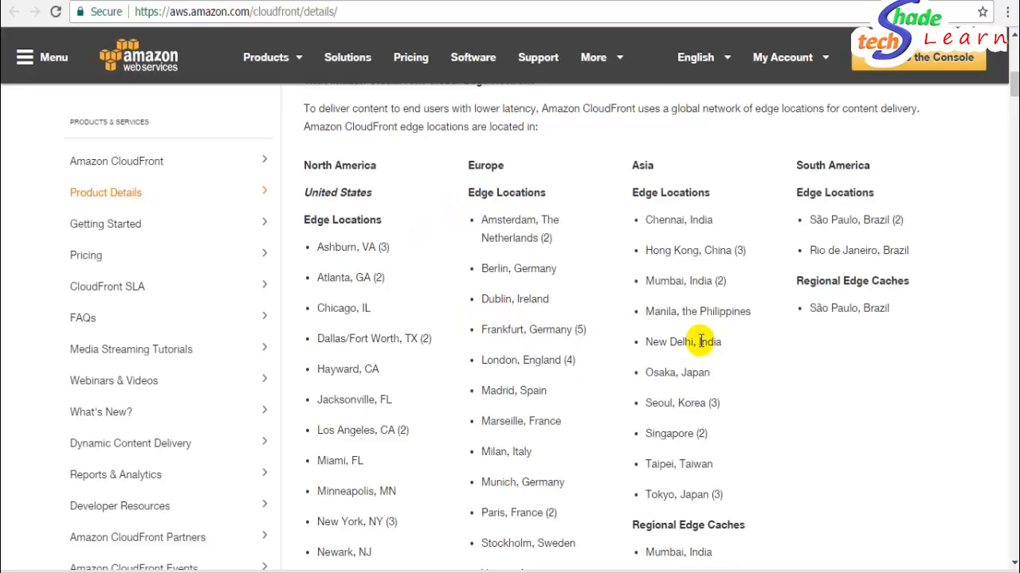
pyautogui.moveTo(1012, 99)
pyautogui.mouseDown()
pyautogui.moveTo(1012, 132)
pyautogui.moveTo(1012, 108)
pyautogui.mouseUp()
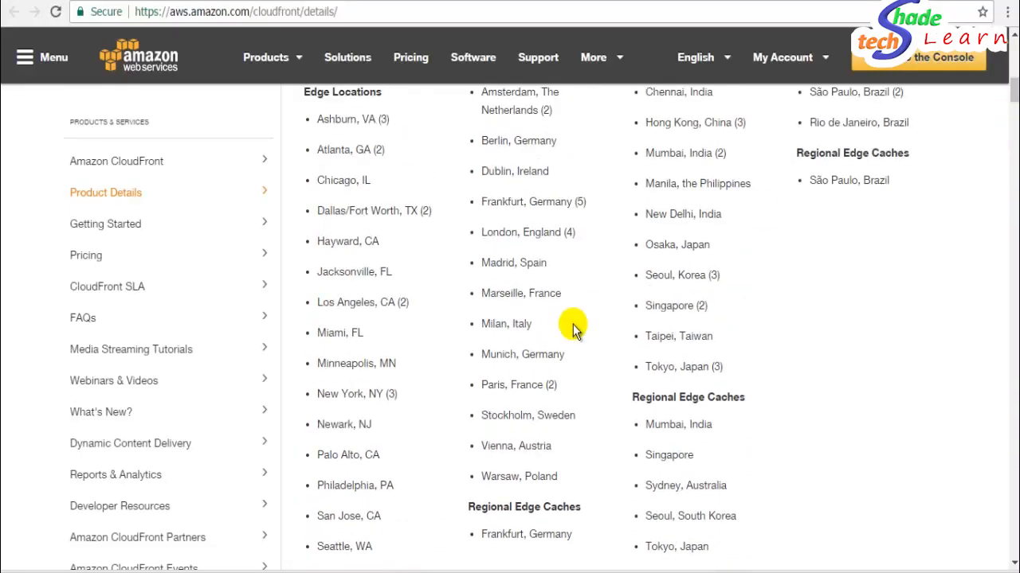
pyautogui.tripleClick(519, 382)
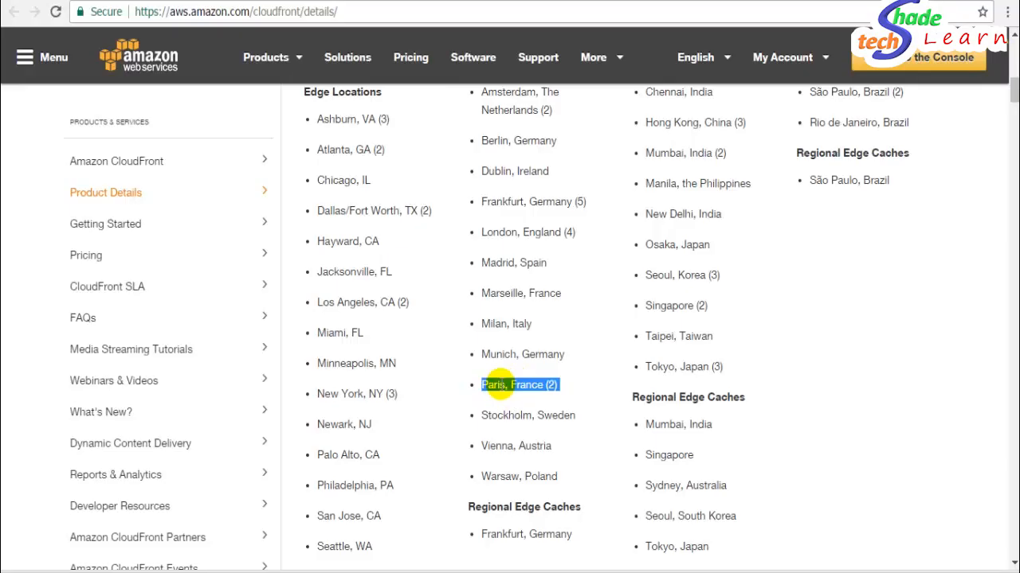
pyautogui.click(587, 346)
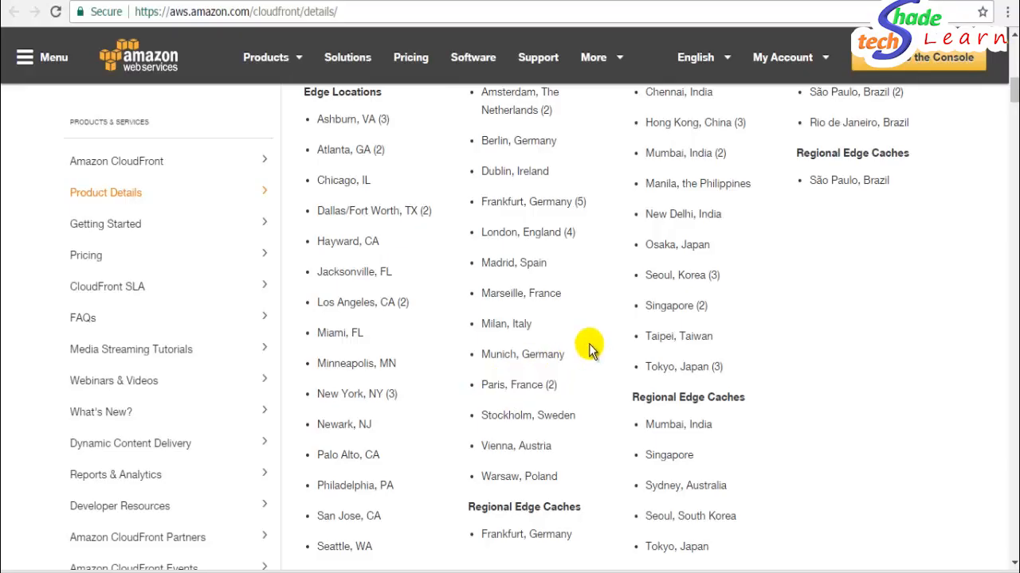
pyautogui.tripleClick(495, 385)
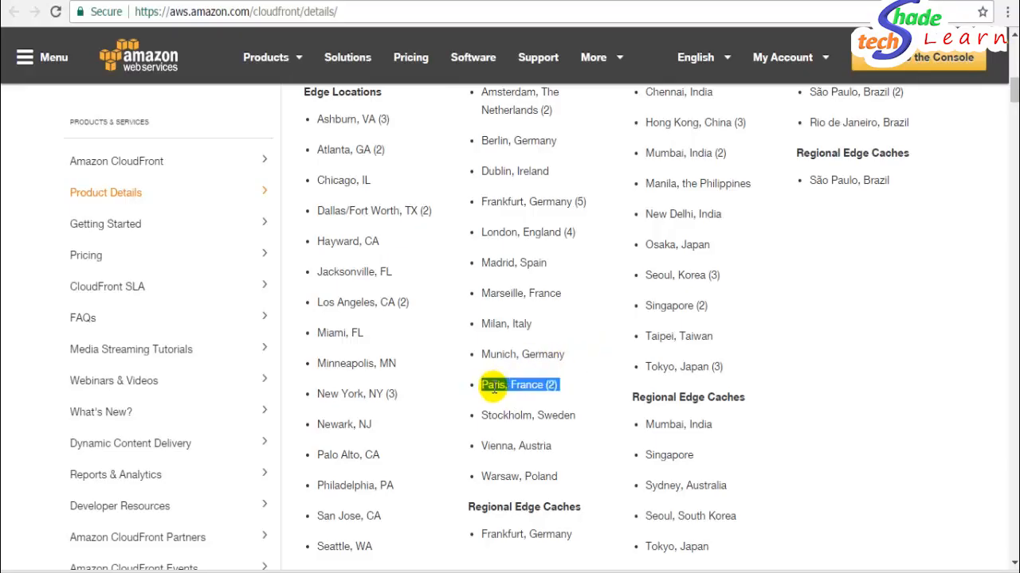
pyautogui.click(571, 381)
pyautogui.tripleClick(512, 386)
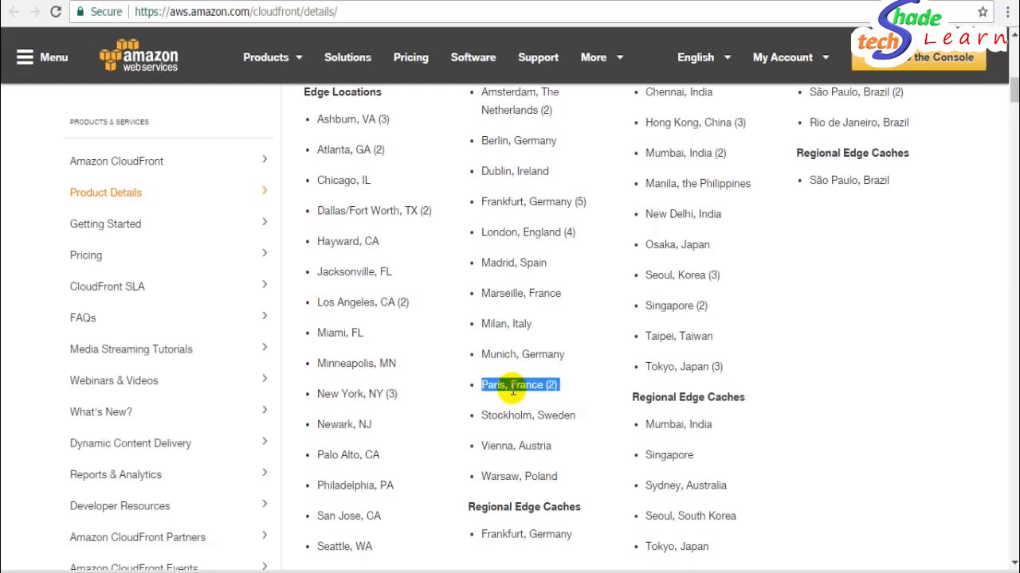
pyautogui.click(512, 390)
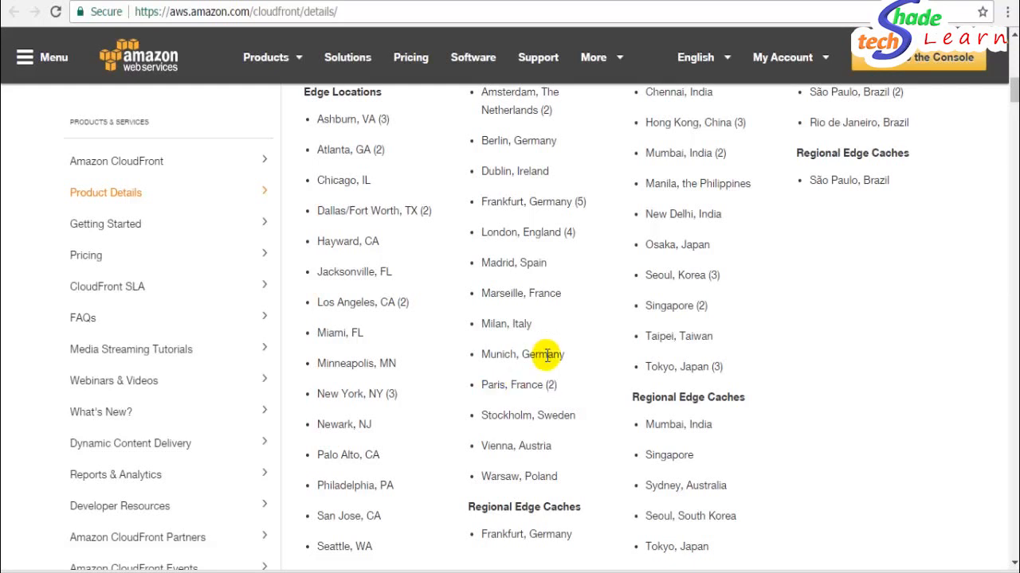
pyautogui.tripleClick(503, 387)
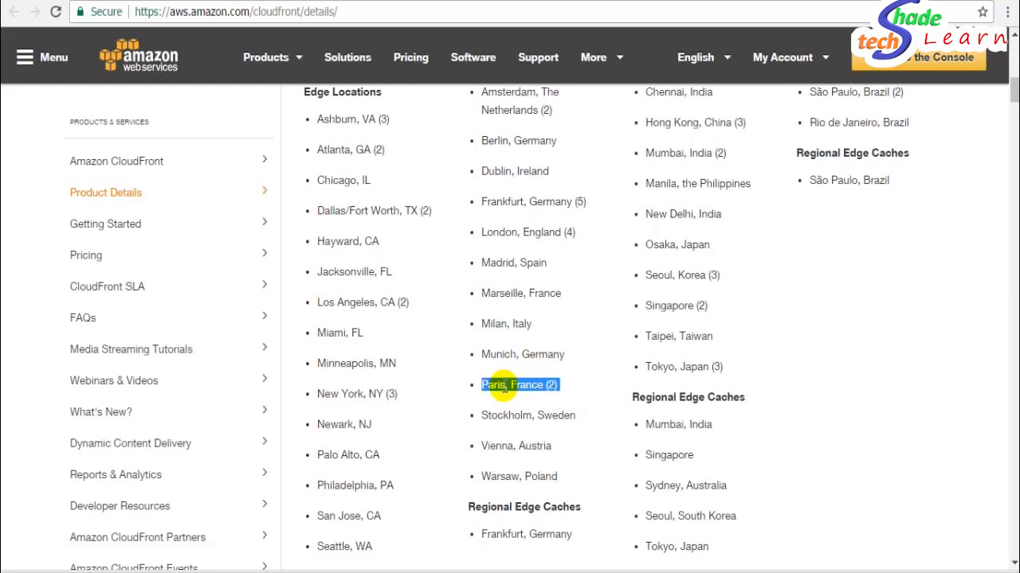
pyautogui.click(503, 386)
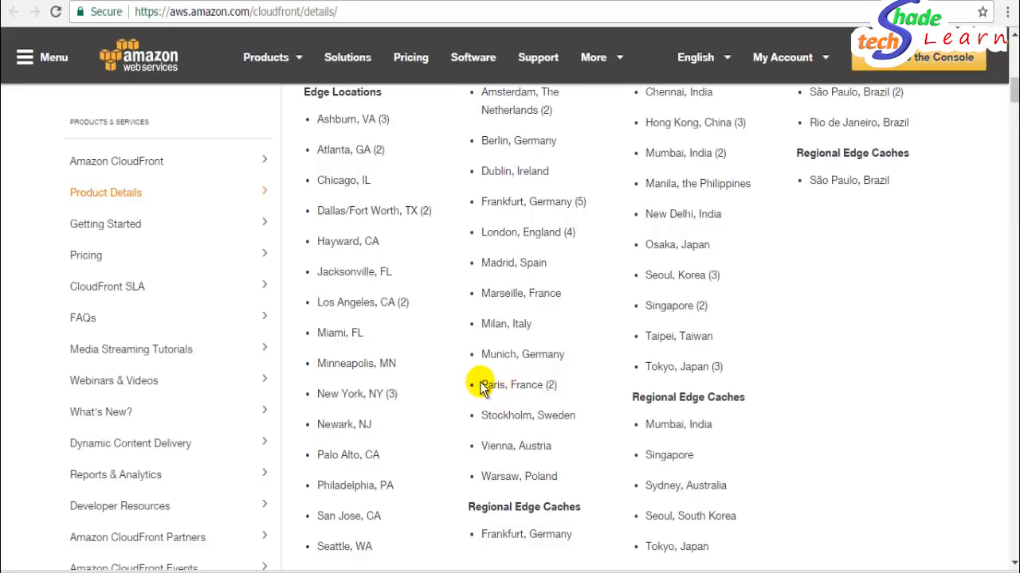
pyautogui.moveTo(482, 383); pyautogui.dragTo(578, 383)
pyautogui.click(574, 382)
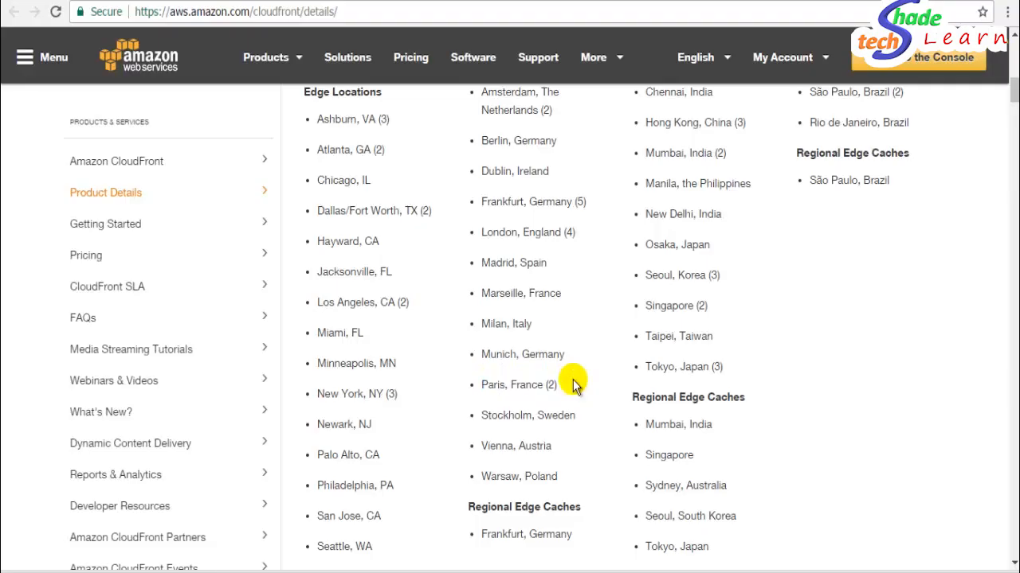
pyautogui.tripleClick(573, 382)
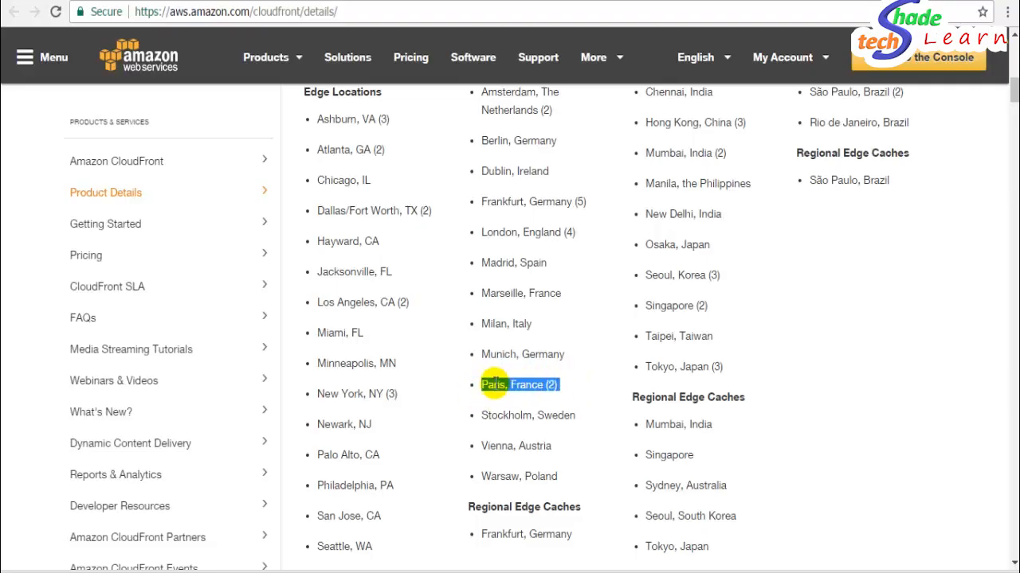
pyautogui.tripleClick(494, 385)
pyautogui.click(487, 385)
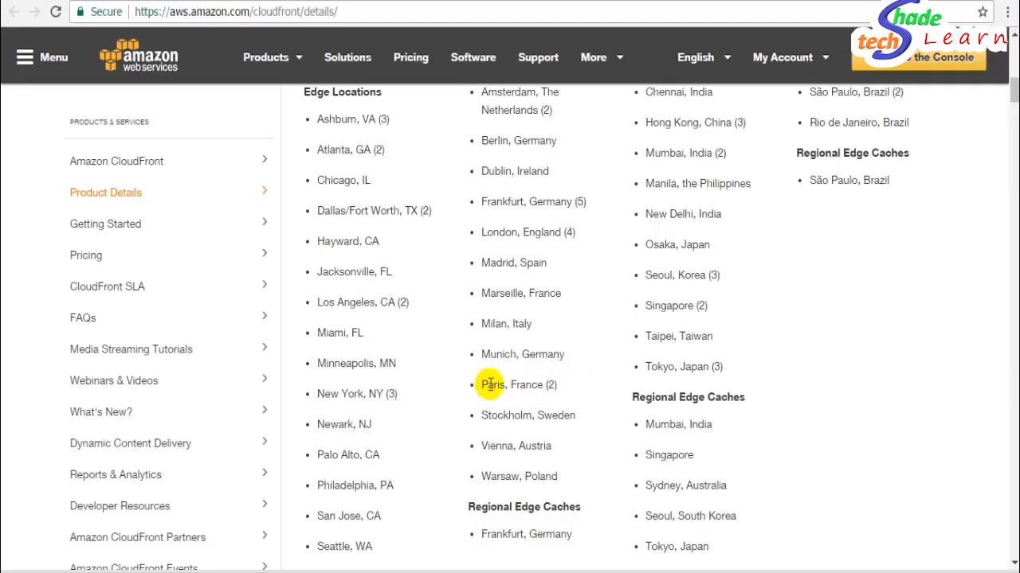
pyautogui.tripleClick(569, 385)
pyautogui.tripleClick(569, 387)
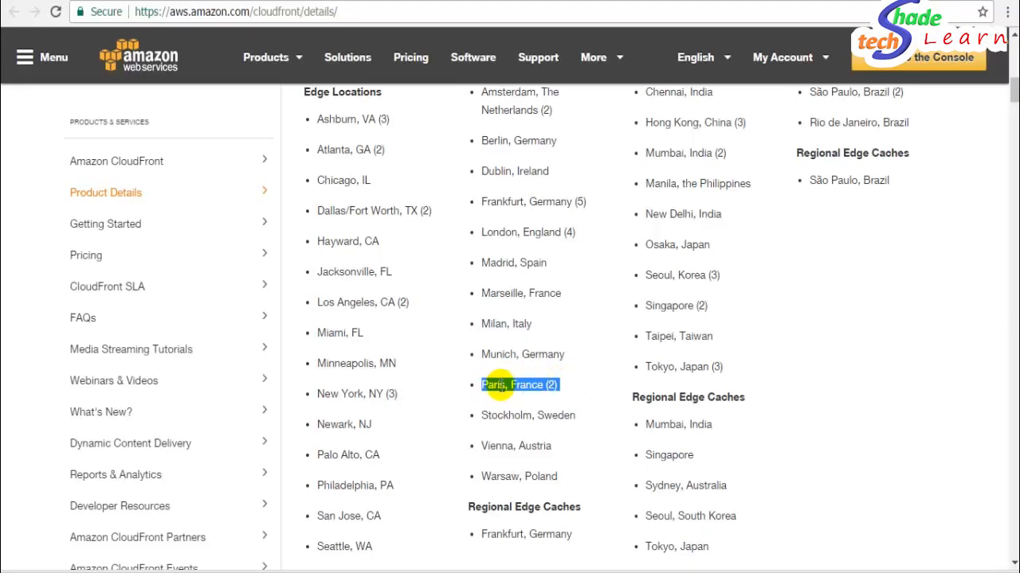
pyautogui.tripleClick(496, 386)
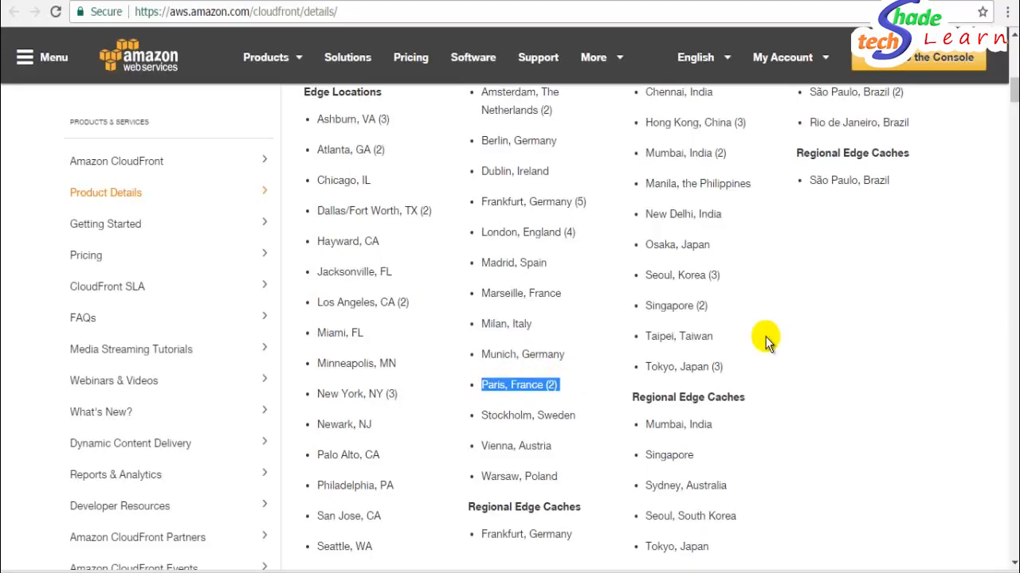
pyautogui.moveTo(1014, 107); pyautogui.dragTo(1011, 94)
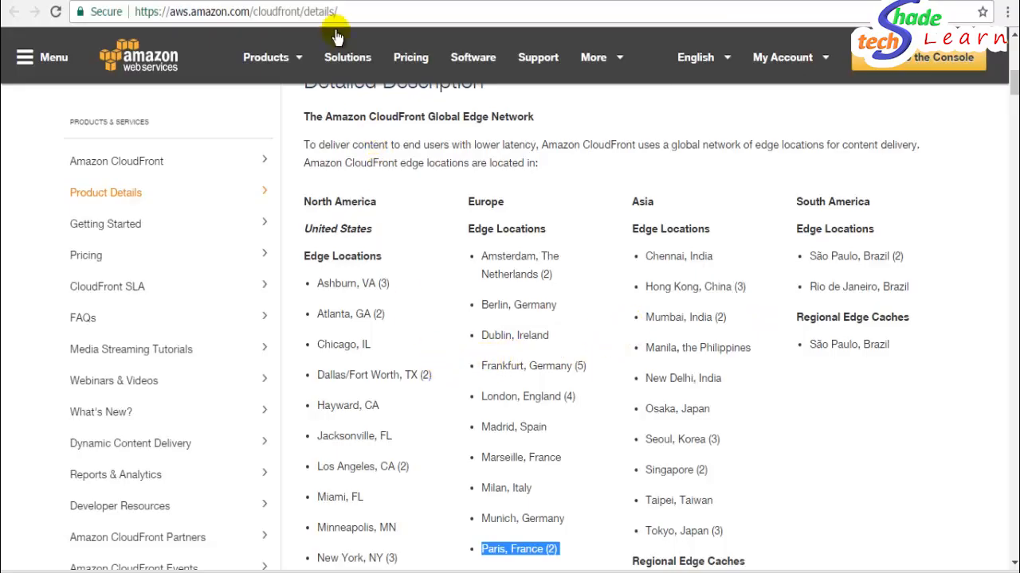
# - Return to the CloudFront distributions list and refresh it to check the new distribution's deployment status
pyautogui.click(293, 0)
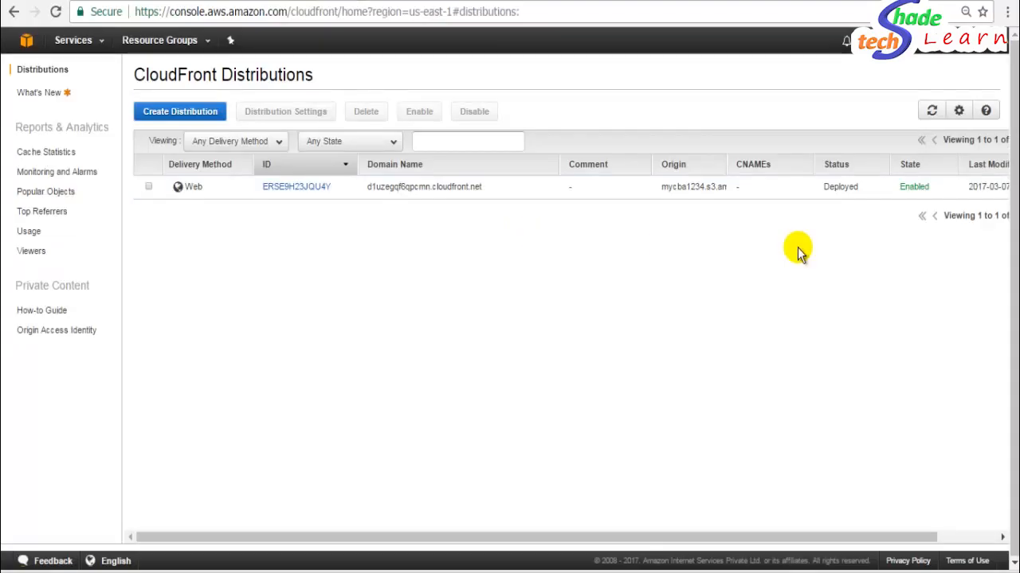
pyautogui.click(930, 115)
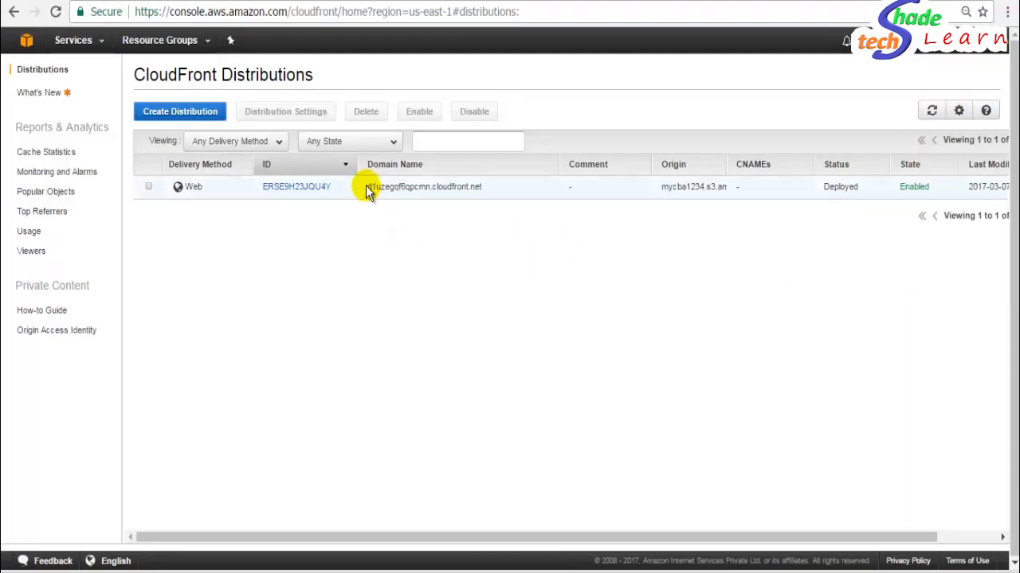
# - Open the CloudFront distribution's domain name in the browser to test it, and return to the distributions list
pyautogui.moveTo(366, 186); pyautogui.dragTo(482, 187)
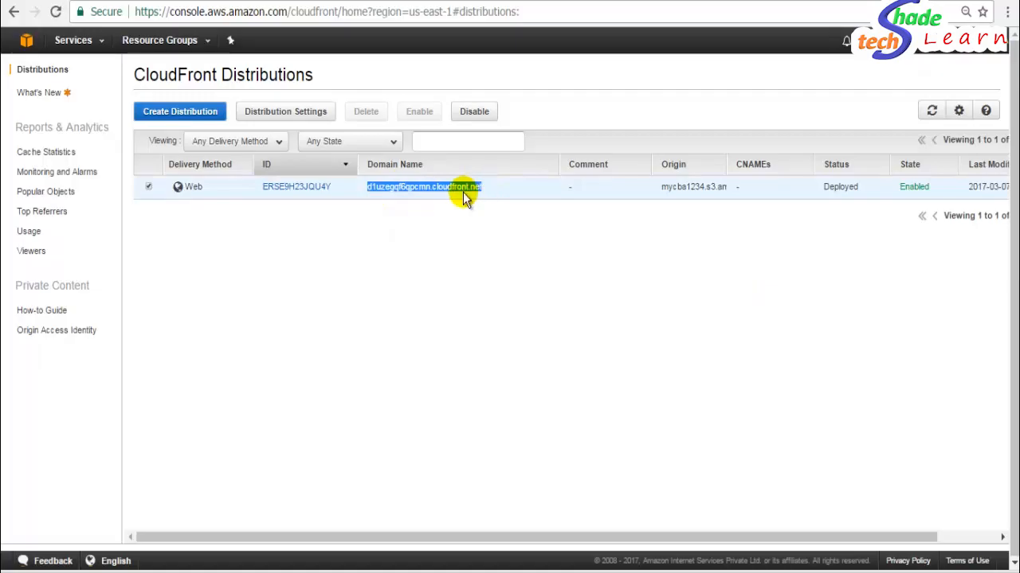
pyautogui.rightClick(466, 197)
pyautogui.click(480, 223)
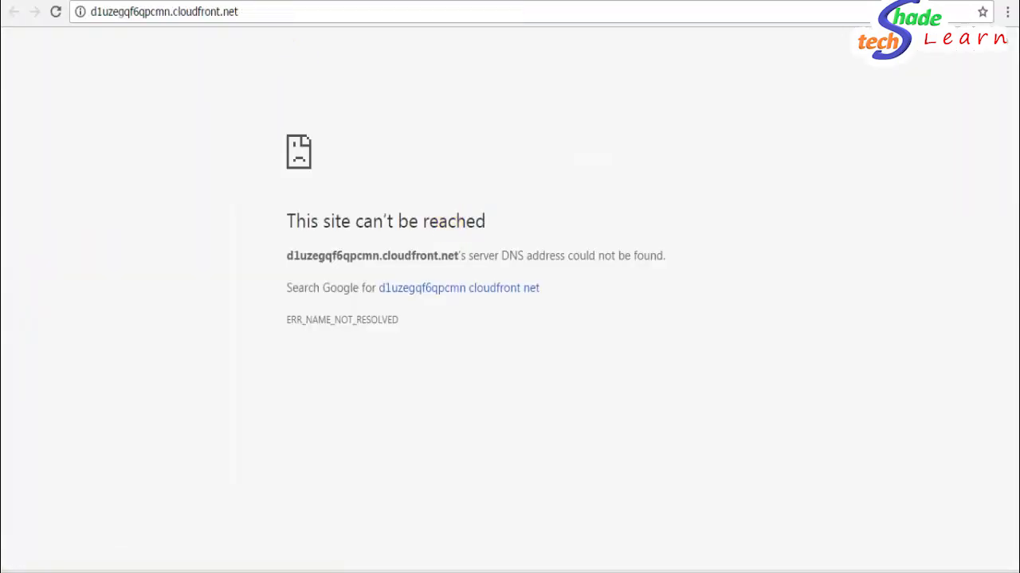
pyautogui.click(290, 0)
pyautogui.click(536, 301)
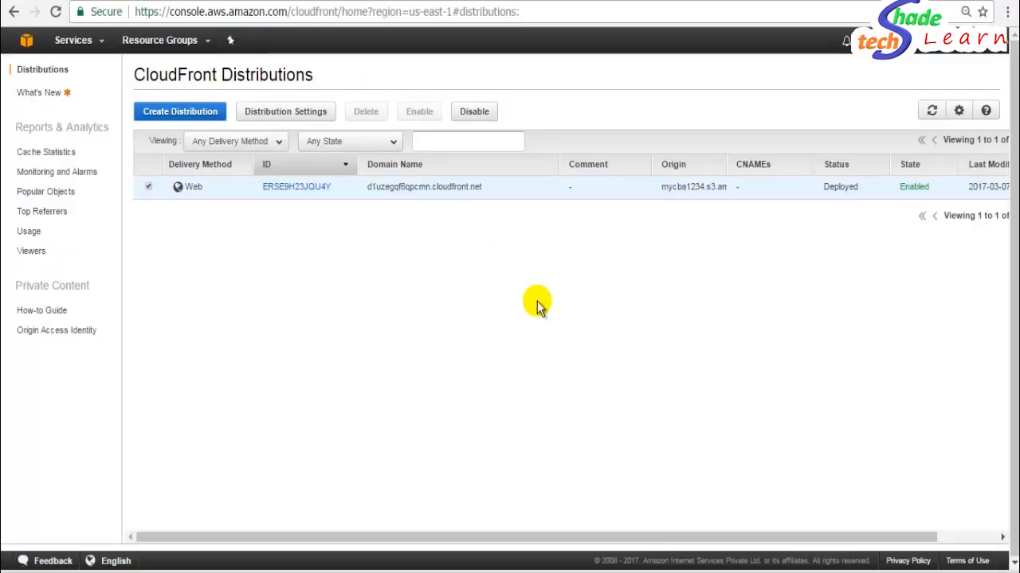
# - Widen the Origin column to fit the full origin name and test the distribution's domain name in the browser again
pyautogui.moveTo(727, 164); pyautogui.dragTo(783, 164)
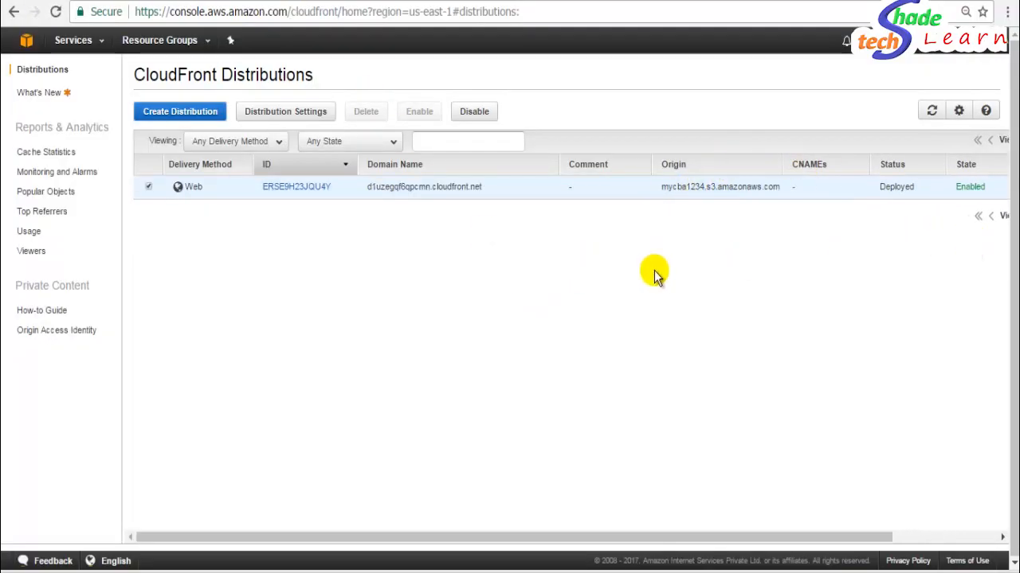
pyautogui.click(399, 249)
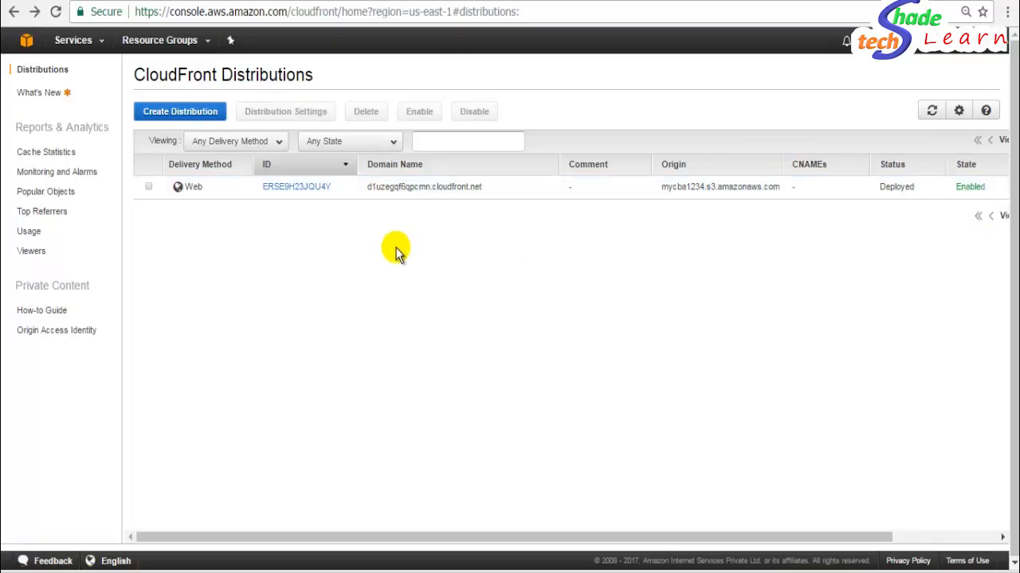
pyautogui.moveTo(365, 186); pyautogui.dragTo(462, 186)
pyautogui.rightClick(462, 186)
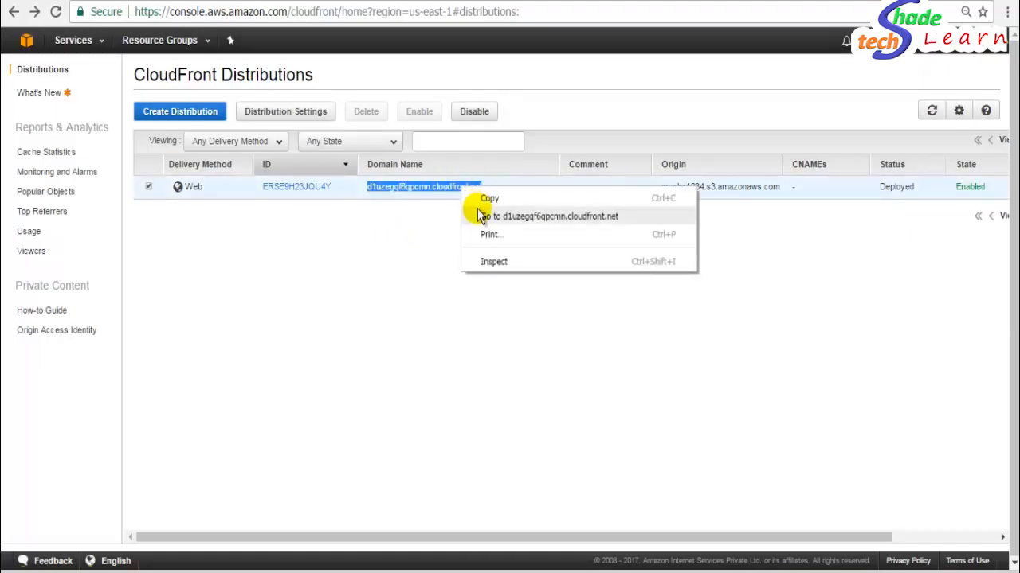
pyautogui.click(481, 215)
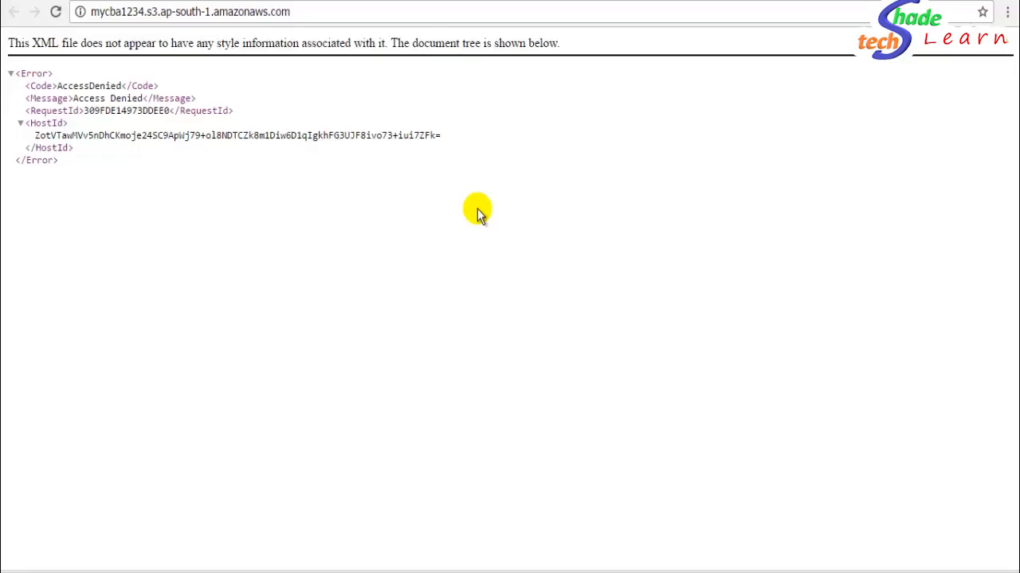
pyautogui.click(281, 1)
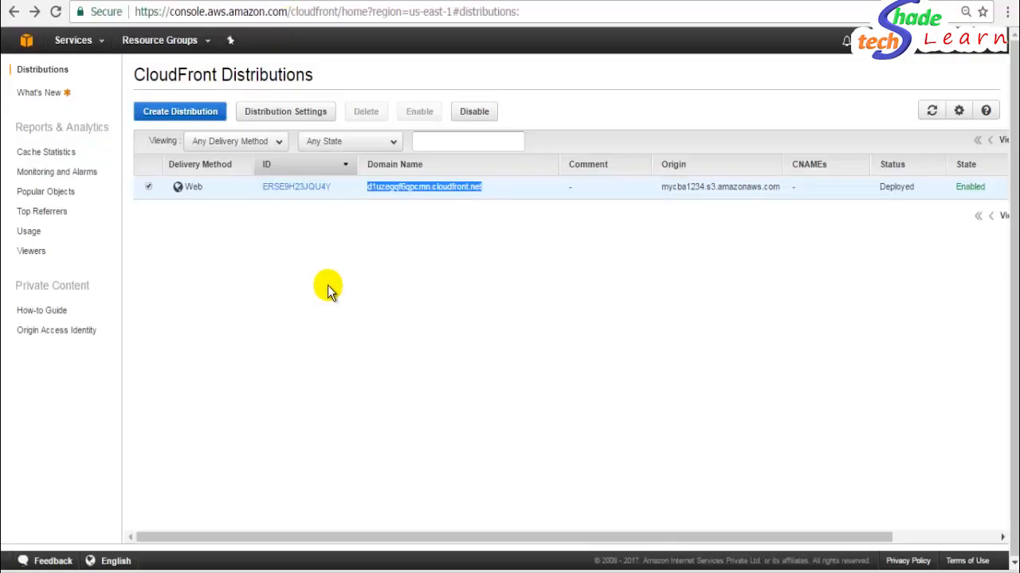
# - Edit the distribution's general settings to use index.html as the Default Root Object and save the change
pyautogui.click(302, 188)
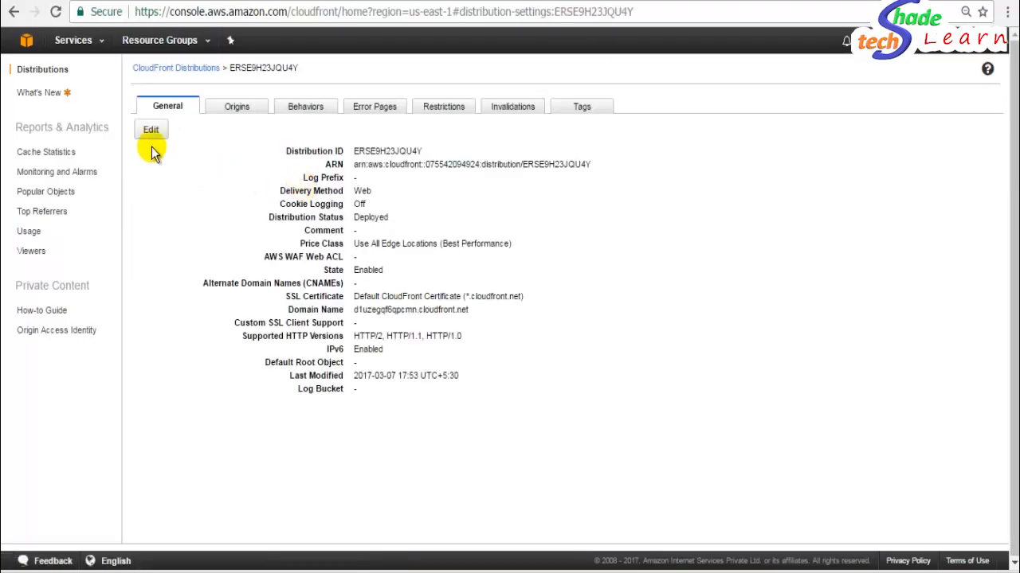
pyautogui.click(150, 131)
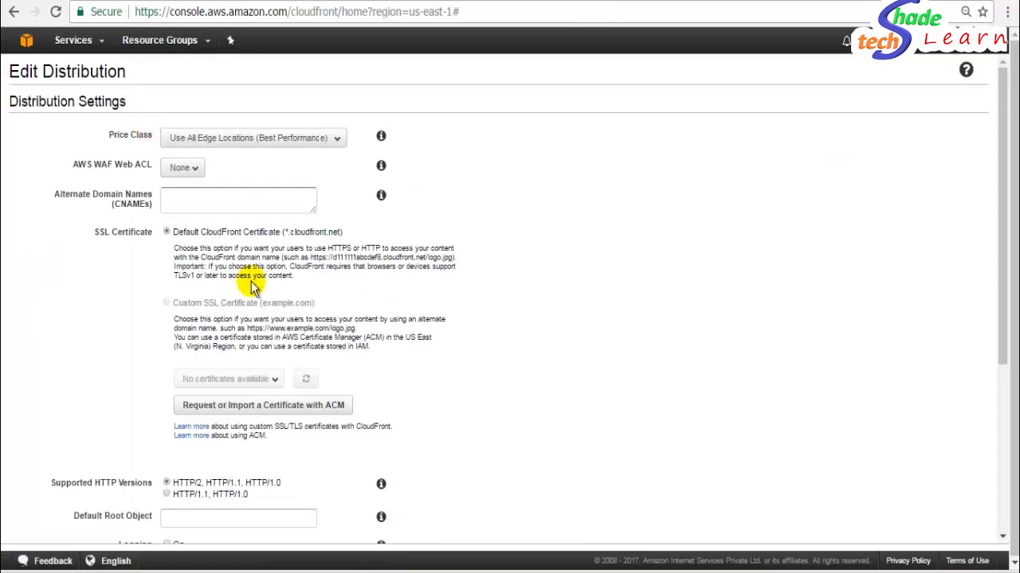
pyautogui.moveTo(1008, 205); pyautogui.dragTo(1009, 335)
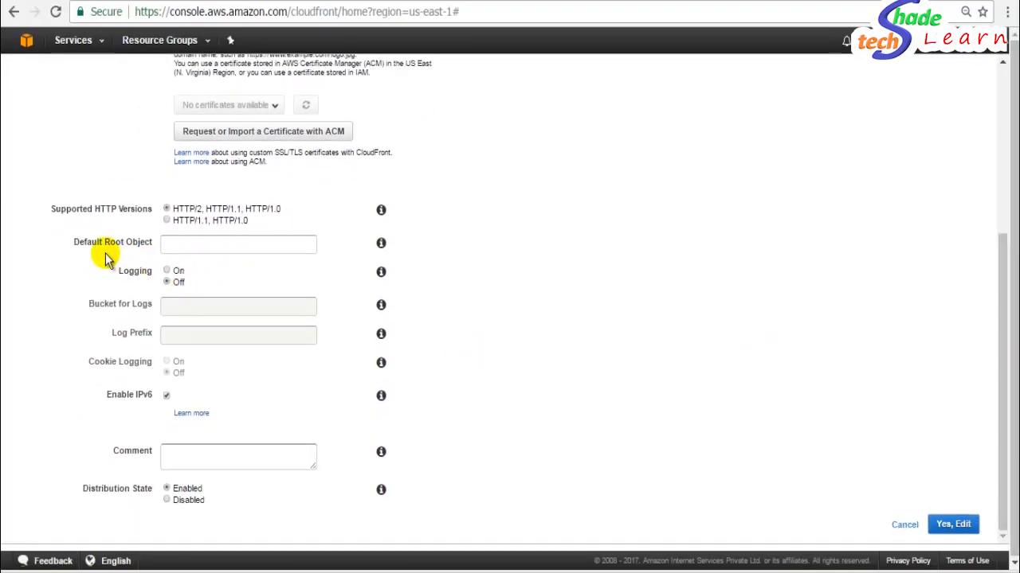
pyautogui.click(178, 244)
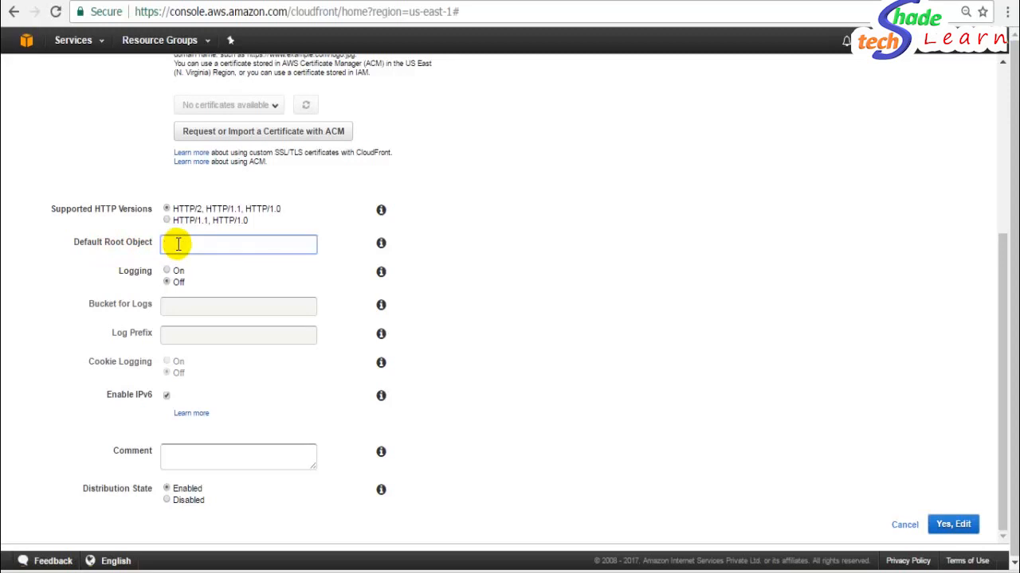
pyautogui.write('index.html')
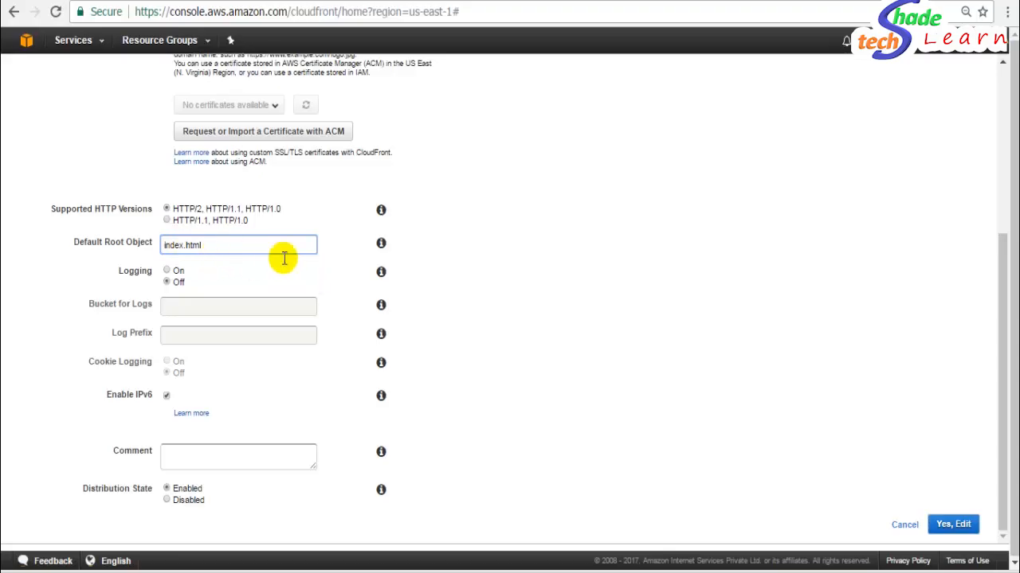
pyautogui.click(948, 523)
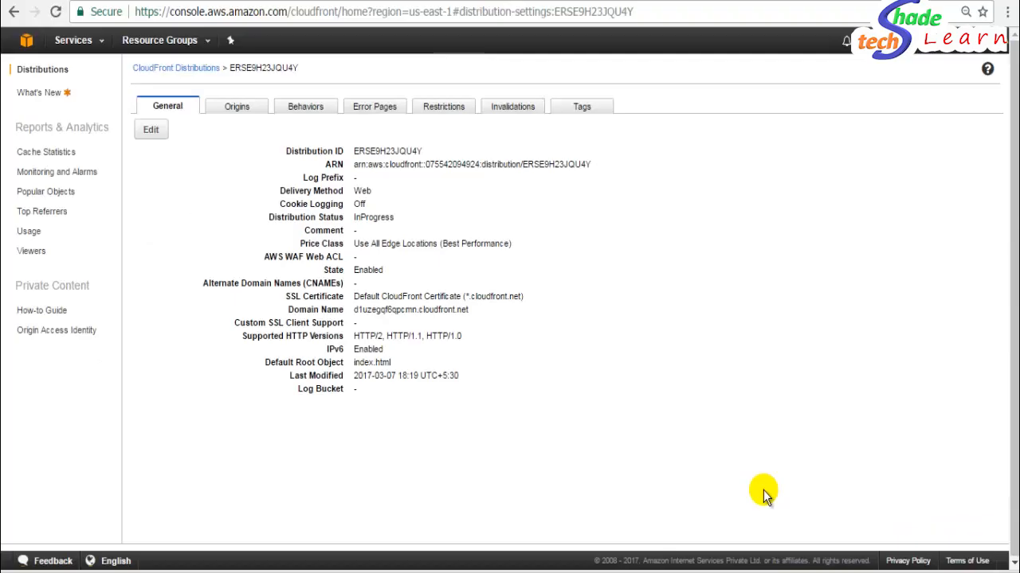
# - Return to the distributions list, open the distribution's domain name in the browser and examine the index page text
pyautogui.click(188, 69)
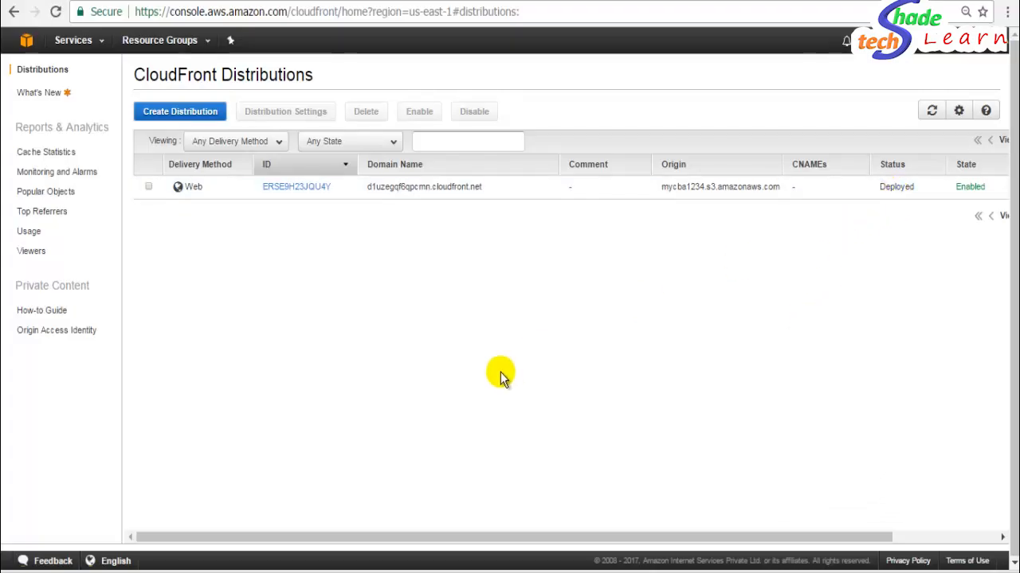
pyautogui.doubleClick(421, 188)
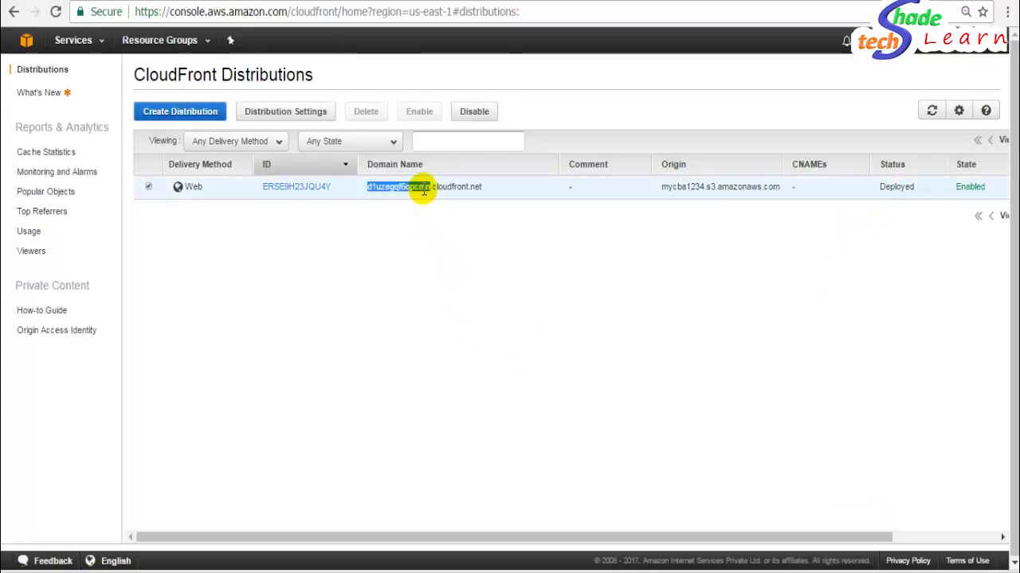
pyautogui.tripleClick(422, 188)
pyautogui.rightClick(422, 188)
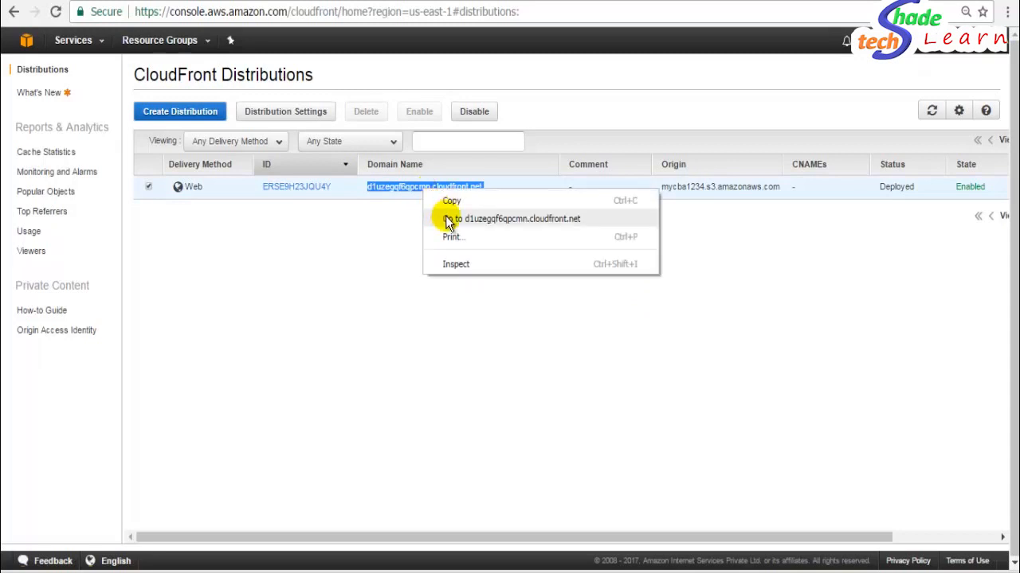
pyautogui.click(448, 221)
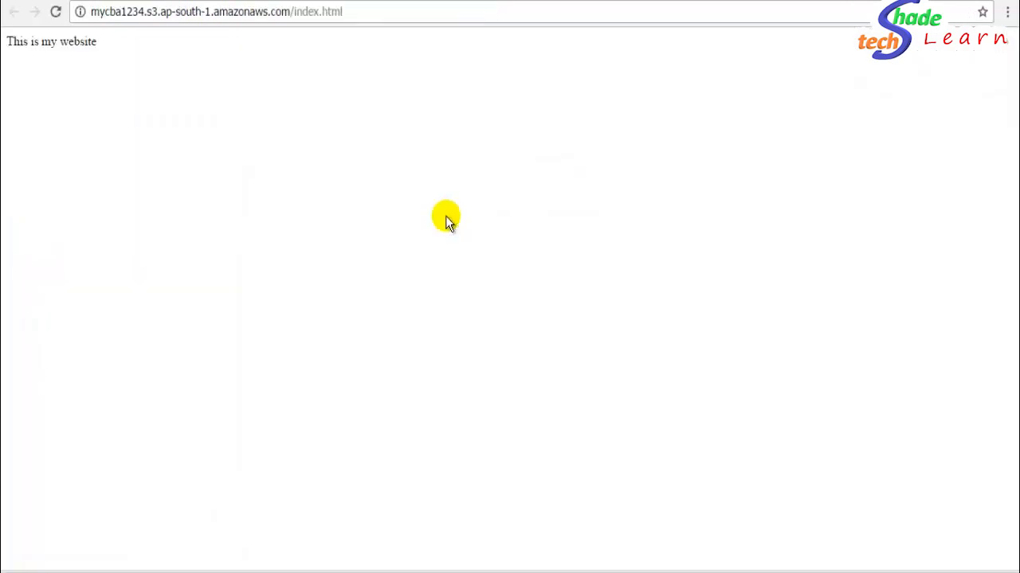
pyautogui.tripleClick(58, 48)
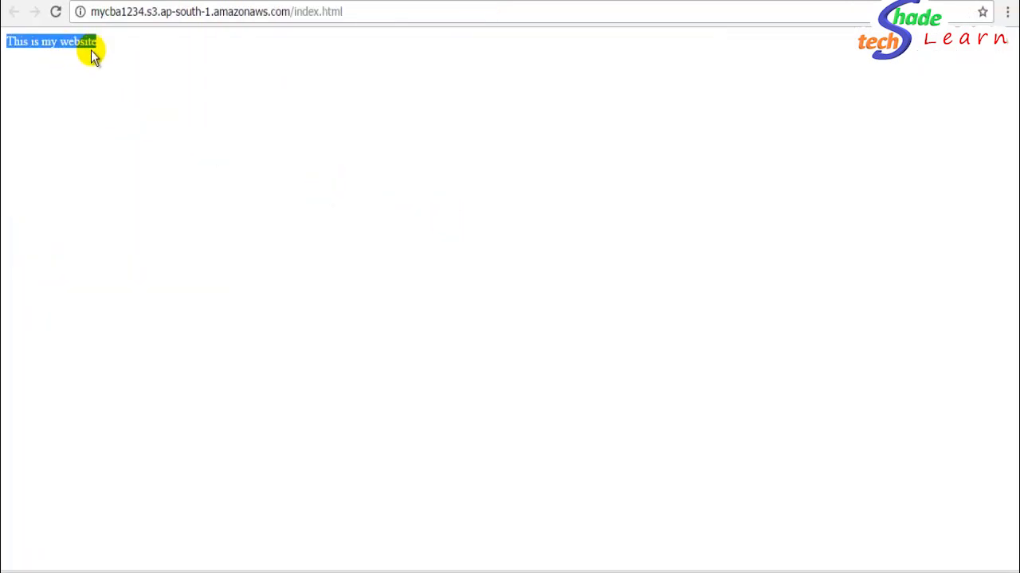
pyautogui.click(93, 55)
pyautogui.tripleClick(92, 55)
pyautogui.tripleClick(92, 55)
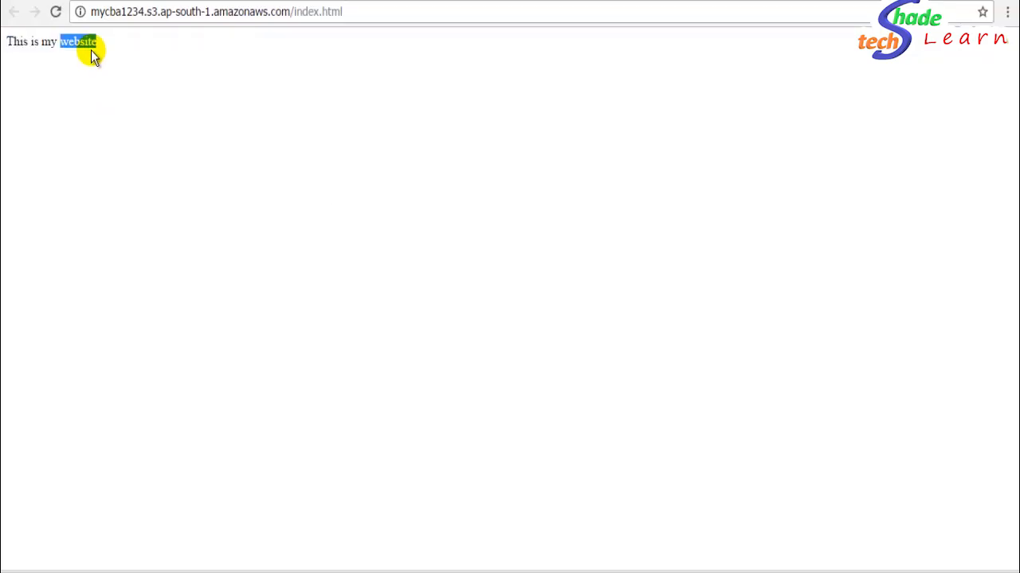
# - Change the page address from index.html to error.html, load it and examine the error page text
pyautogui.doubleClick(300, 12)
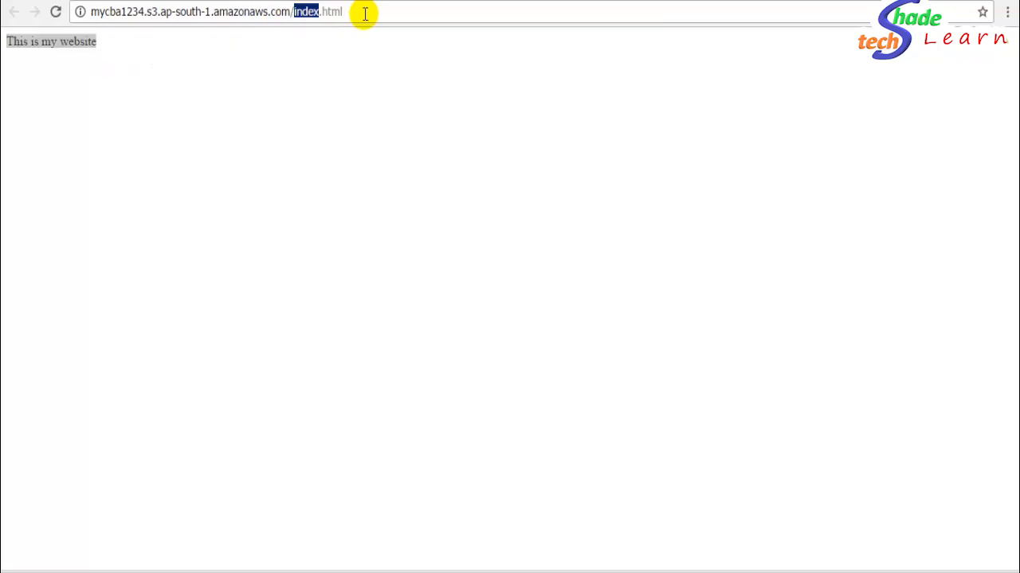
pyautogui.write('error')
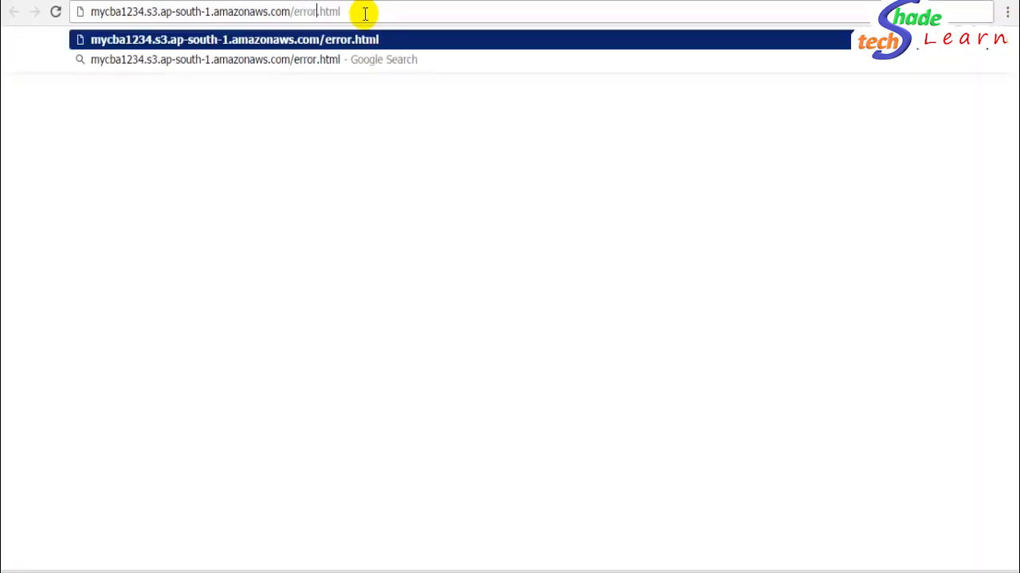
pyautogui.press('Return')
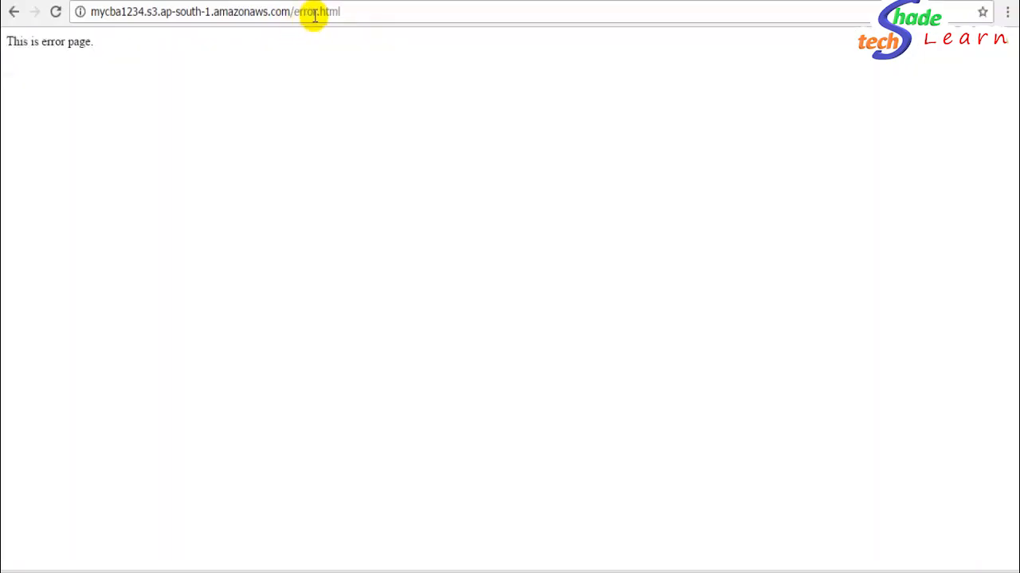
pyautogui.tripleClick(81, 45)
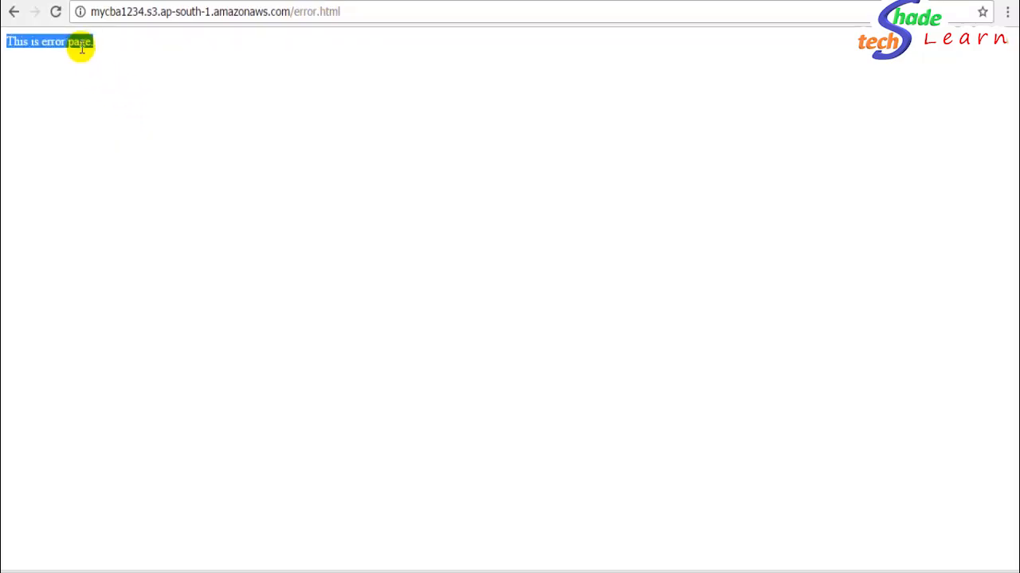
pyautogui.click(150, 74)
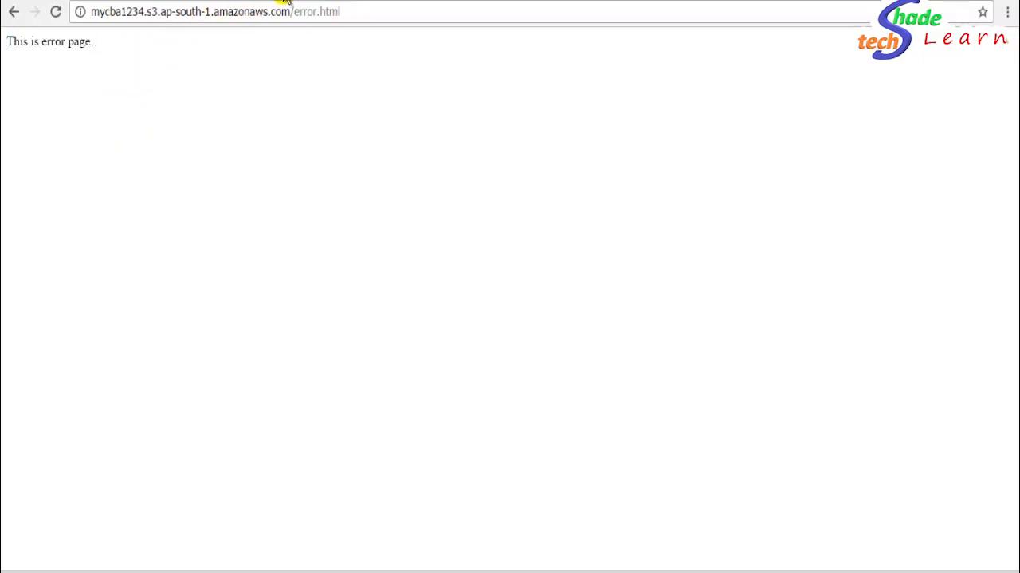
# - Return to the CloudFront distributions list and select the web distribution with origin mycba1234.s3.amazonaws.com
pyautogui.click(285, 1)
pyautogui.click(370, 291)
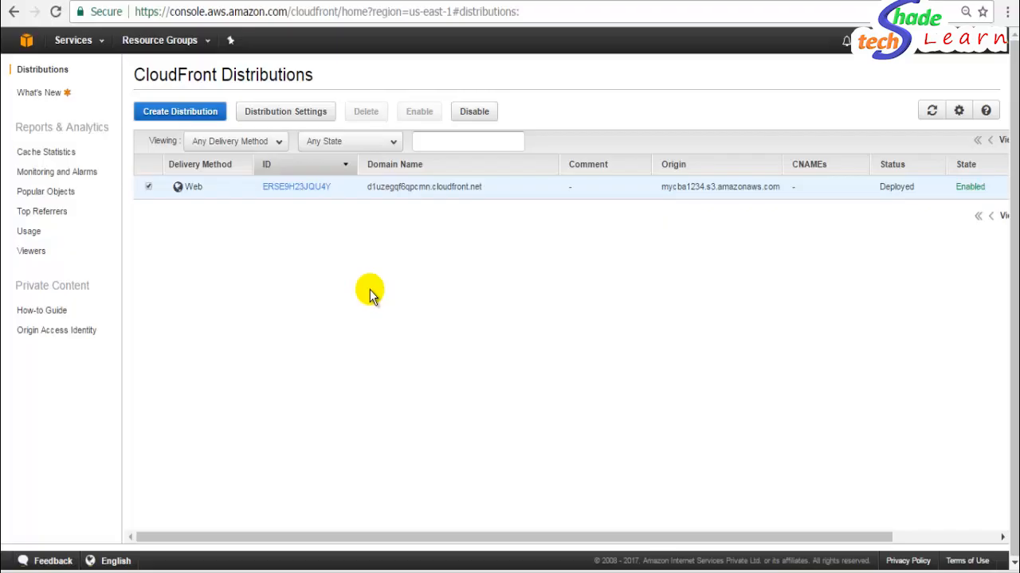
pyautogui.click(149, 188)
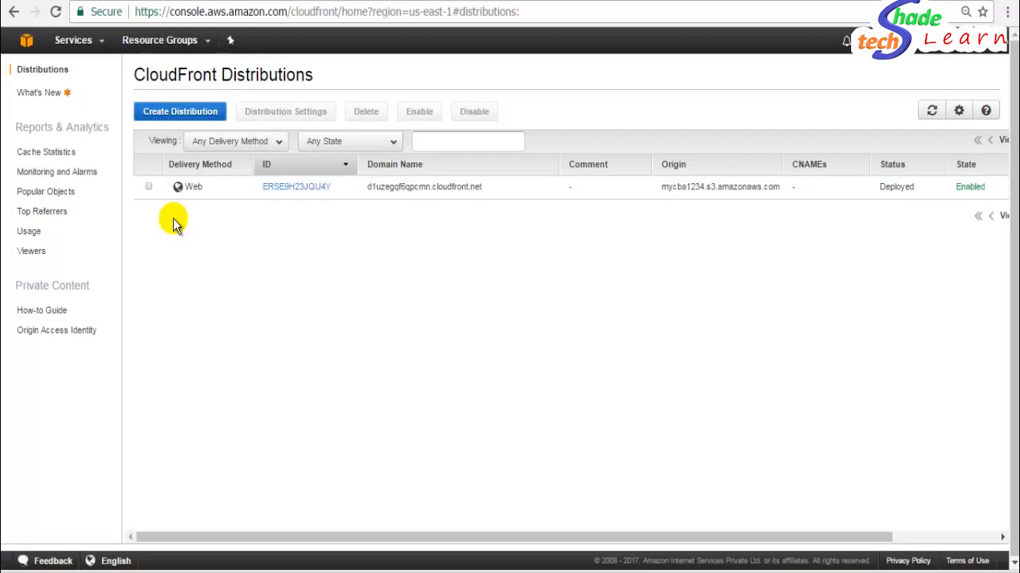
pyautogui.click(147, 188)
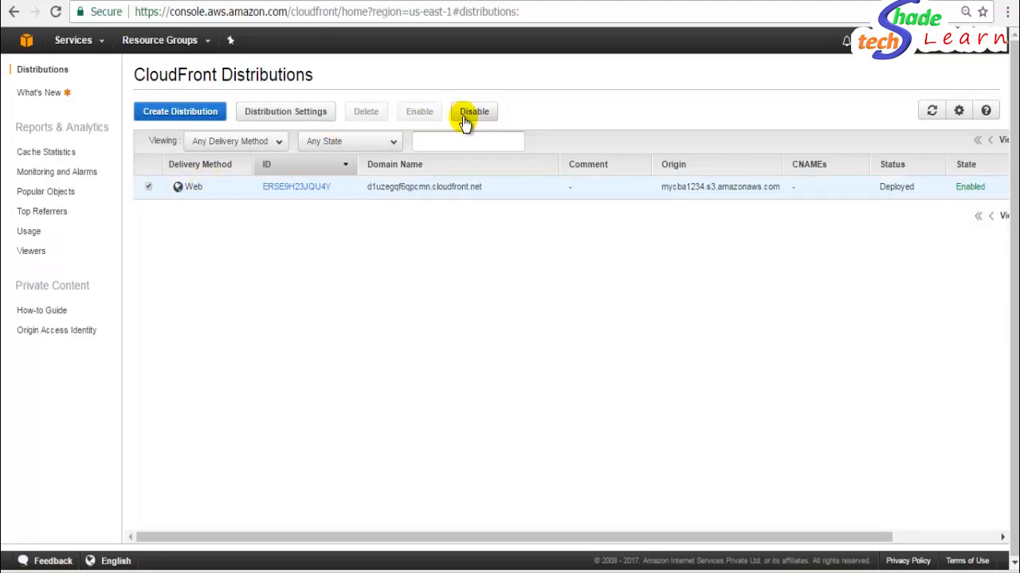